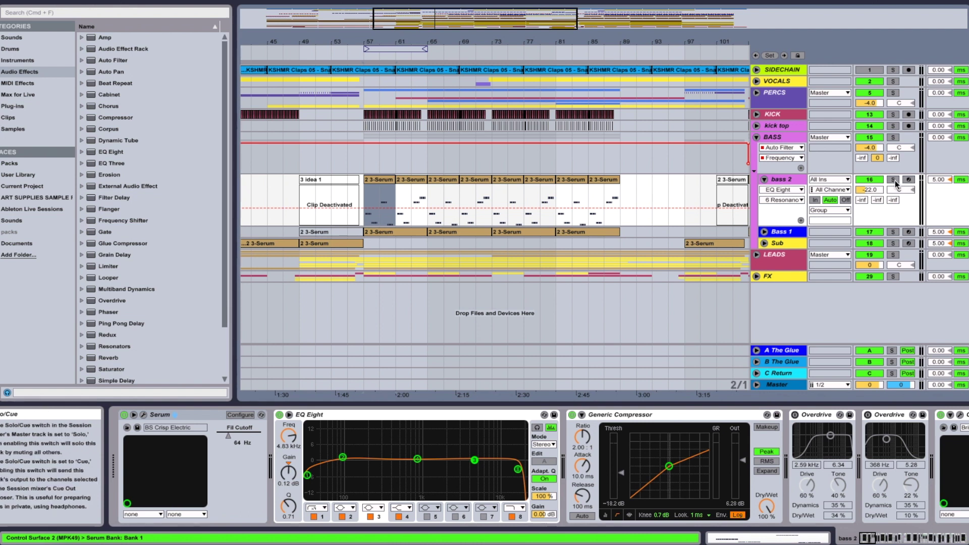
Solo the bass 2 track and audition its clip starting at bar 57.
{"action": "left_click", "coordinate": [381, 181]}
{"action": "key", "text": "space"}
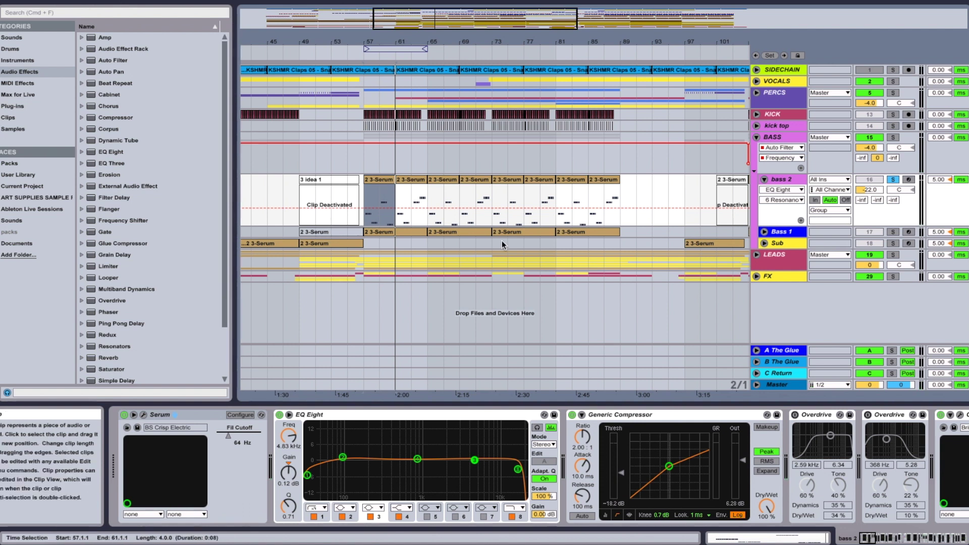
Unfold the Bass 1 track, solo it and audition its clip from bar 57.
{"action": "left_click", "coordinate": [764, 232]}
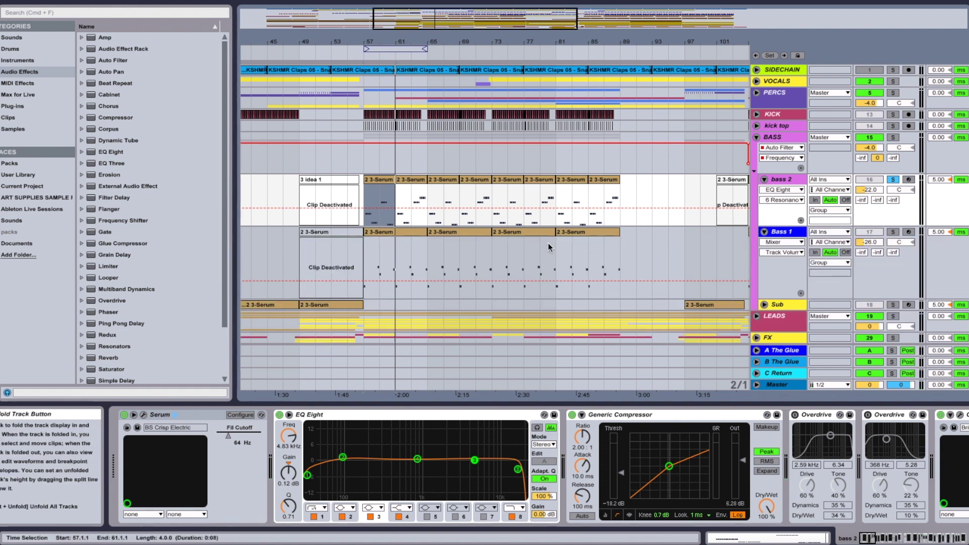
{"action": "left_click", "coordinate": [377, 232]}
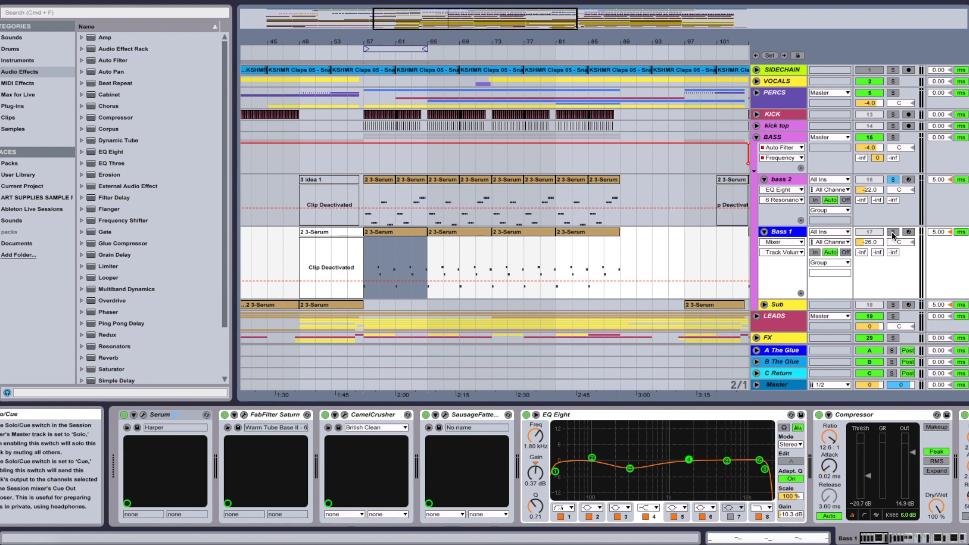
{"action": "left_click", "coordinate": [893, 232]}
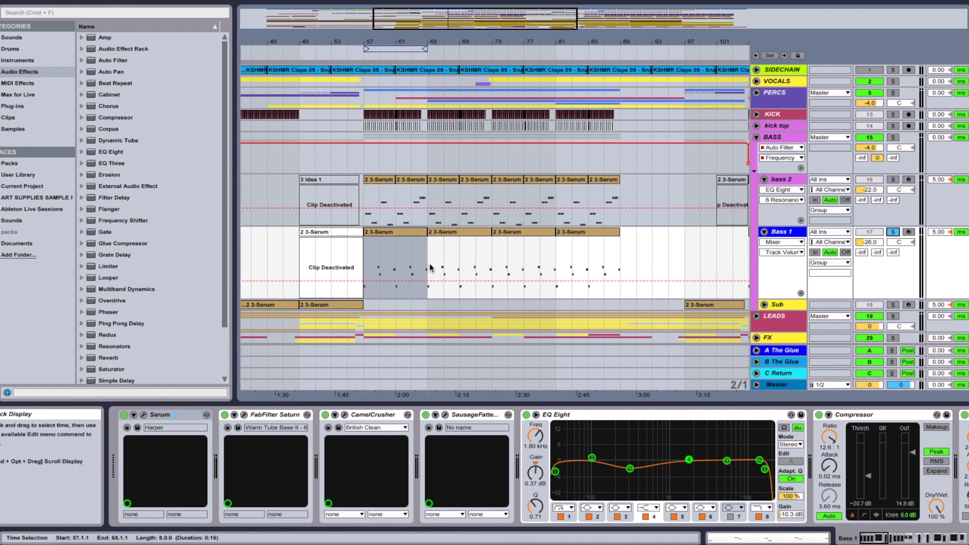
{"action": "key", "text": "space"}
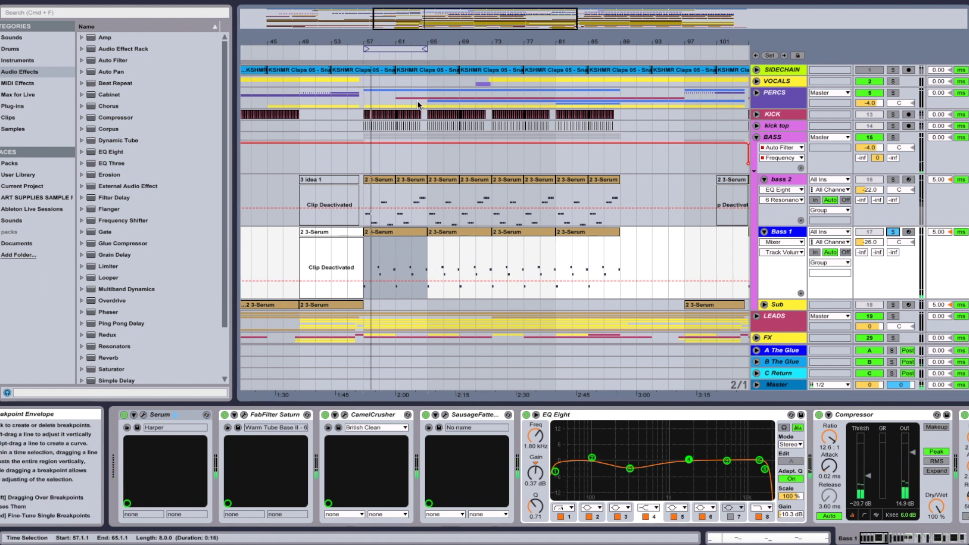
{"action": "left_click_drag", "start_coordinate": [380, 40], "coordinate": [392, 253]}
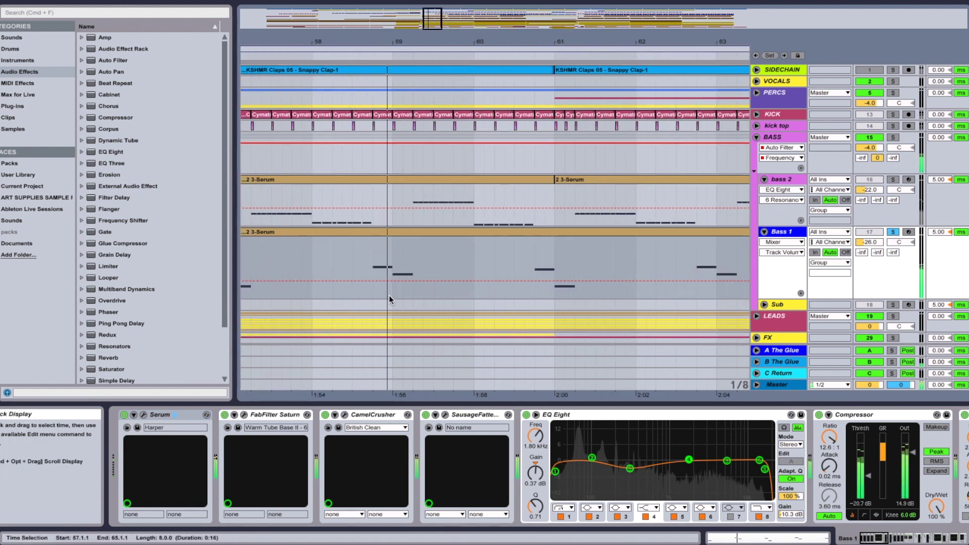
{"action": "key", "text": "space"}
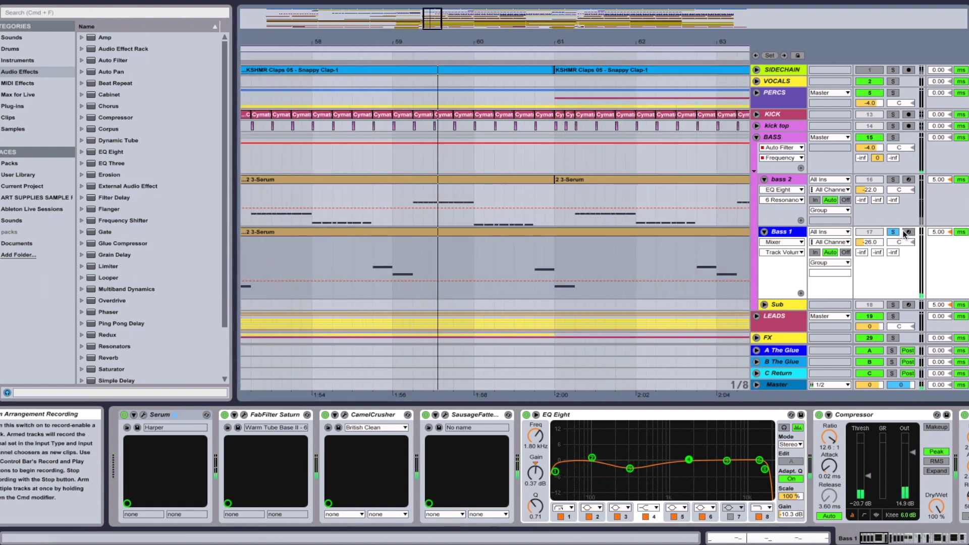
Solo bass 2 together with Bass 1 and place the playback start at bar 57 on the bass 2 track.
{"action": "left_click", "coordinate": [893, 180]}
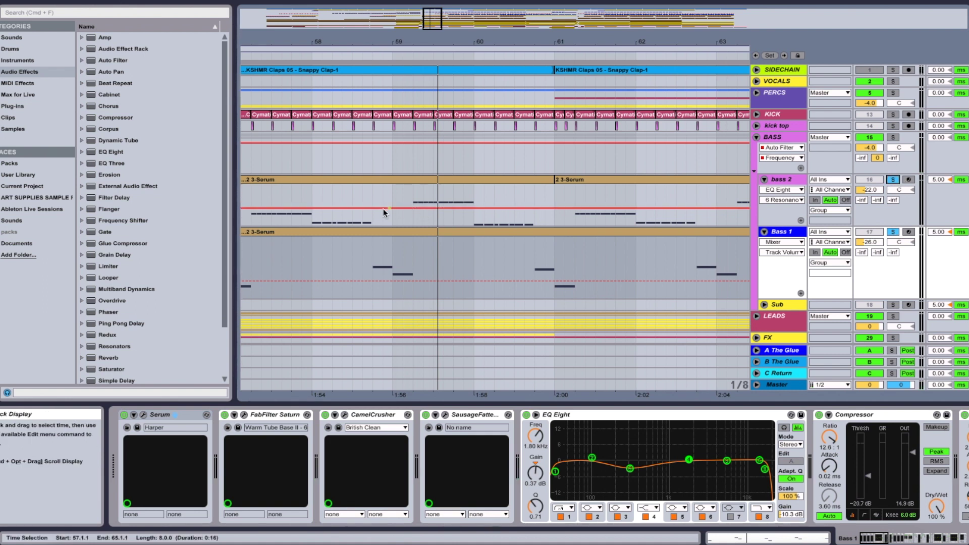
{"action": "left_click_drag", "start_coordinate": [349, 43], "coordinate": [477, 42]}
{"action": "left_click", "coordinate": [358, 200]}
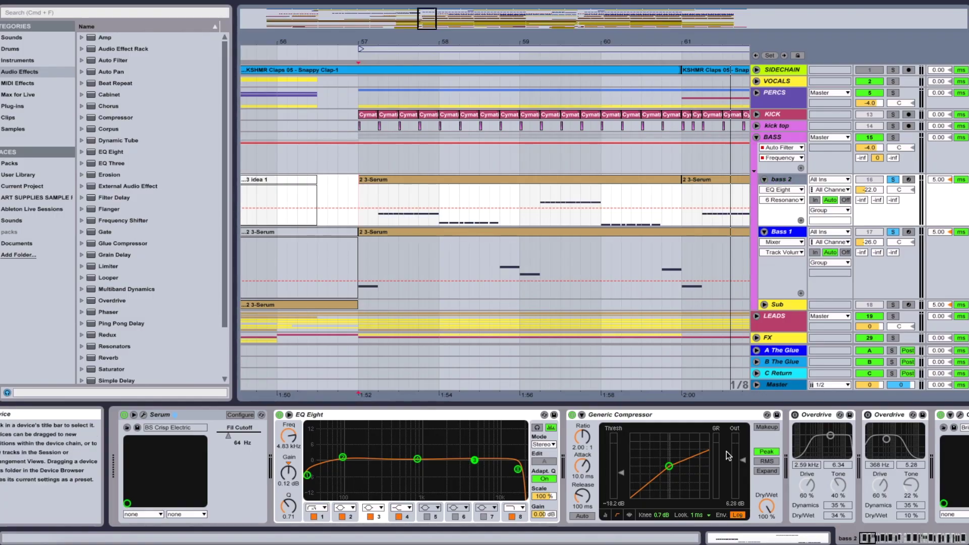
Examine bass 2's device chain from the Generic Compressor through the Overdrives, CamelCrushers and OTT to the Auto Filter.
{"action": "left_click_drag", "start_coordinate": [868, 539], "coordinate": [881, 541]}
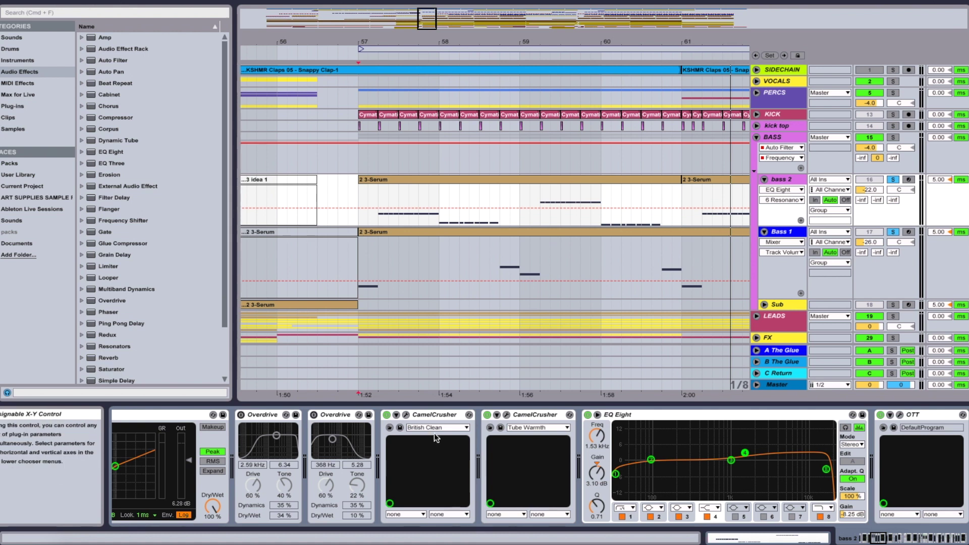
{"action": "left_click_drag", "start_coordinate": [881, 540], "coordinate": [894, 539]}
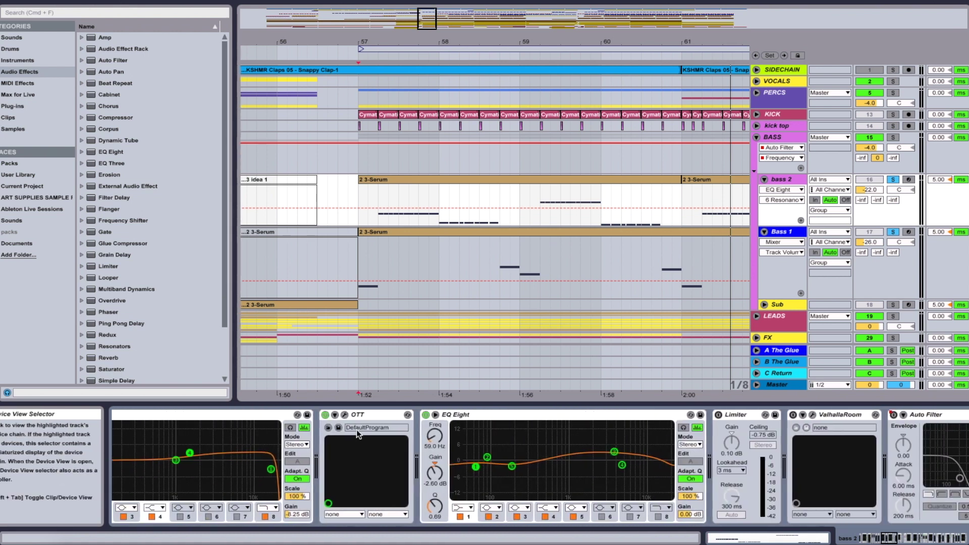
{"action": "left_click", "coordinate": [345, 414]}
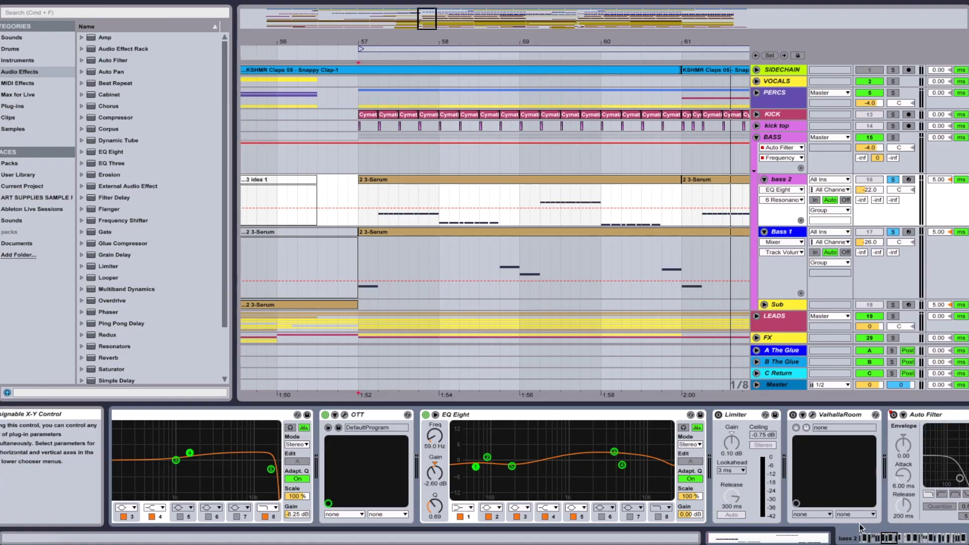
{"action": "left_click_drag", "start_coordinate": [885, 537], "coordinate": [888, 537]}
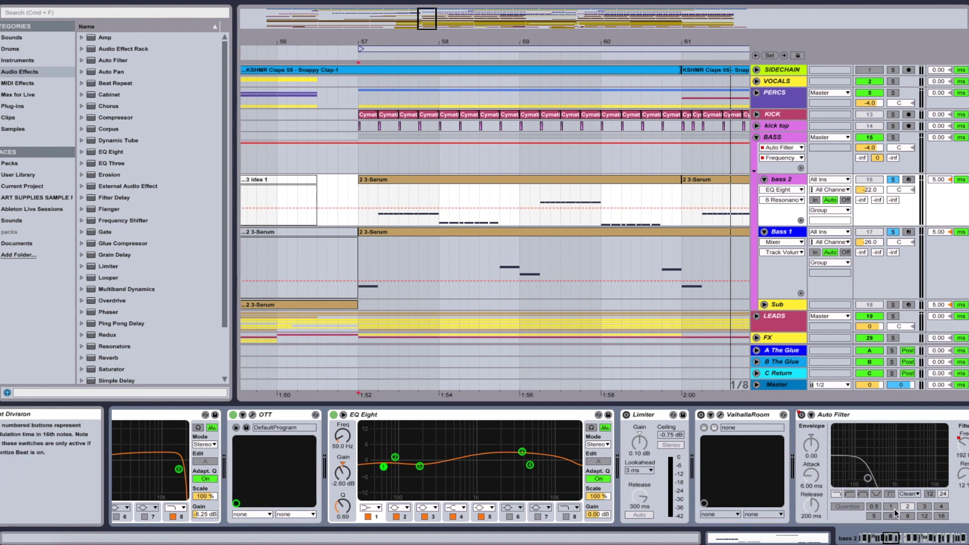
Inspect both chains of bass 2's Audio Effect Rack, comparing their EQ Eight filters and Utility width settings.
{"action": "left_click_drag", "start_coordinate": [893, 538], "coordinate": [907, 541]}
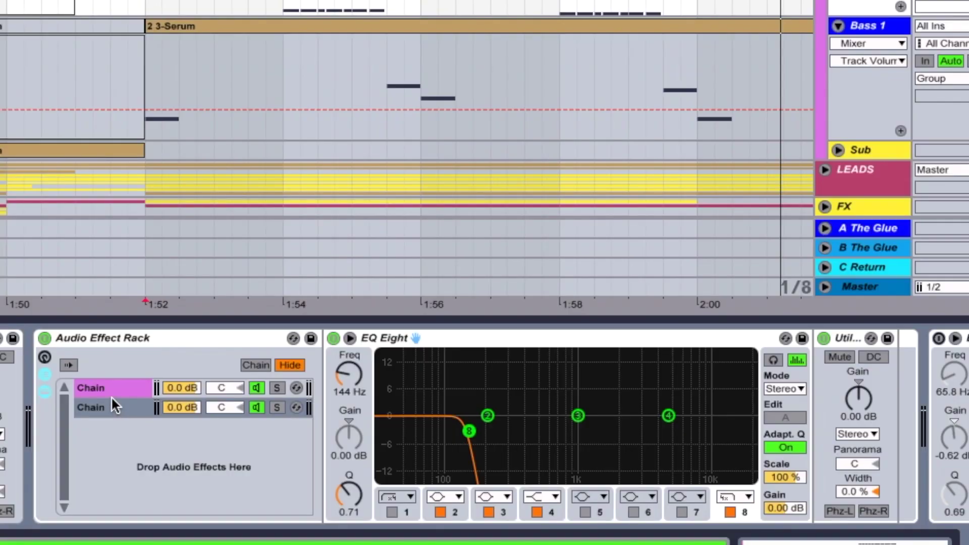
{"action": "left_click", "coordinate": [329, 444]}
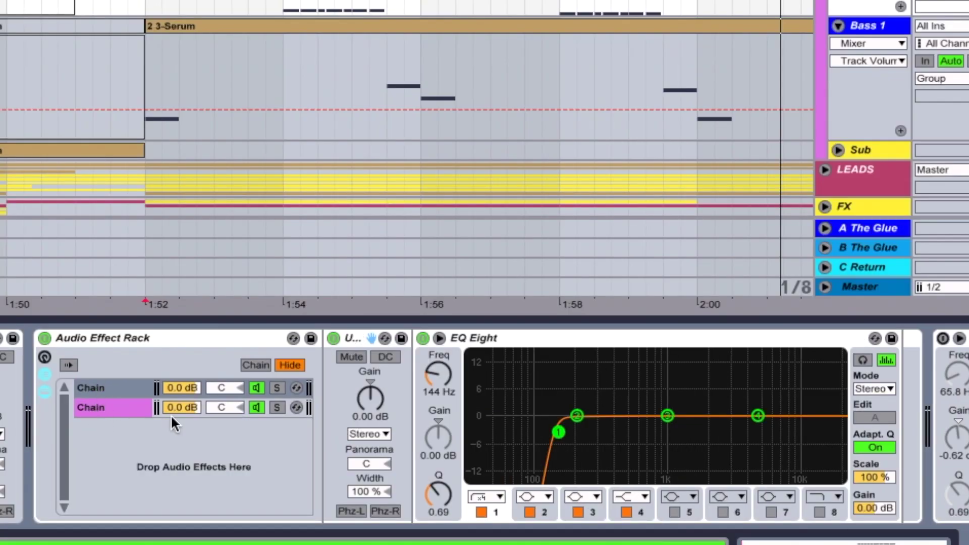
{"action": "left_click", "coordinate": [101, 408]}
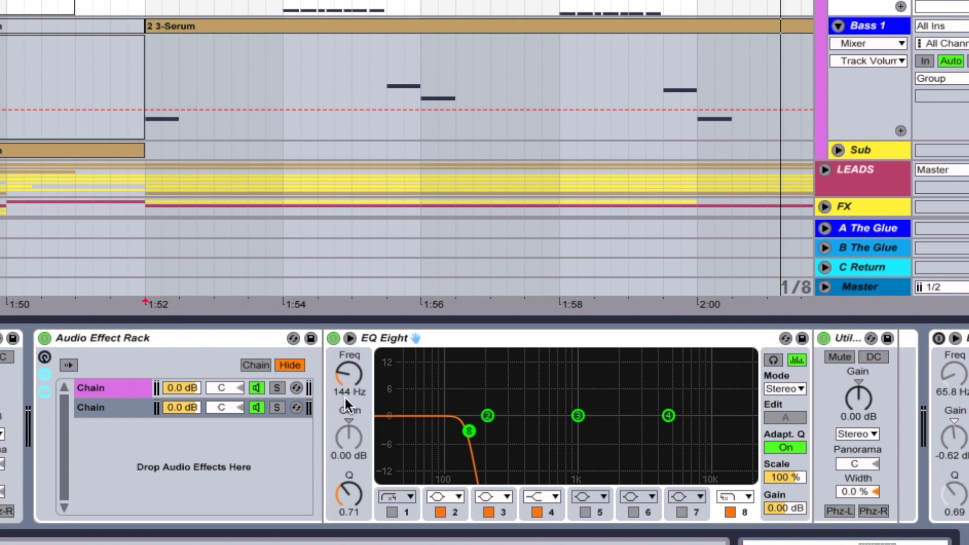
{"action": "key", "text": "Down"}
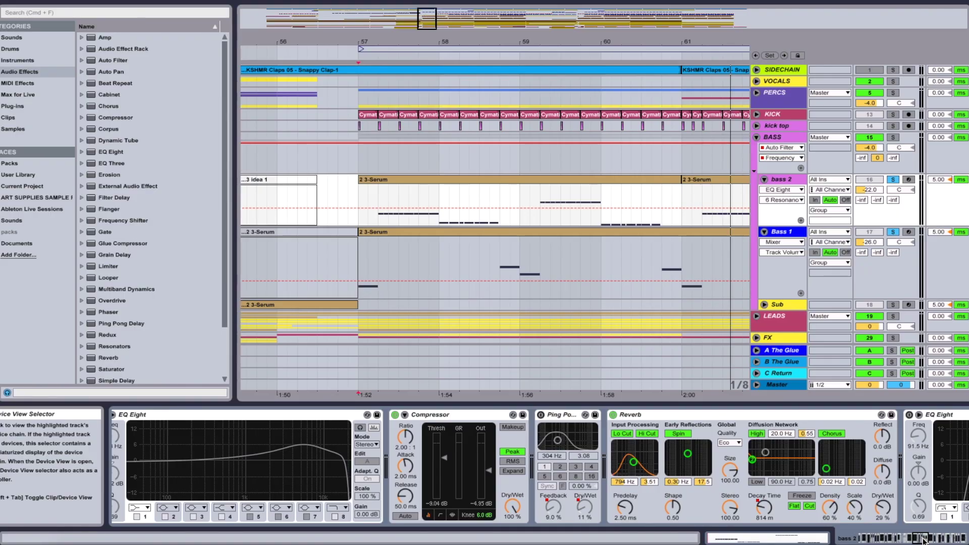
Review the remaining devices at the end of bass 2's chain, including the SPL Transient Designer and bx_control V2 plug-ins.
{"action": "left_click_drag", "start_coordinate": [923, 540], "coordinate": [941, 540]}
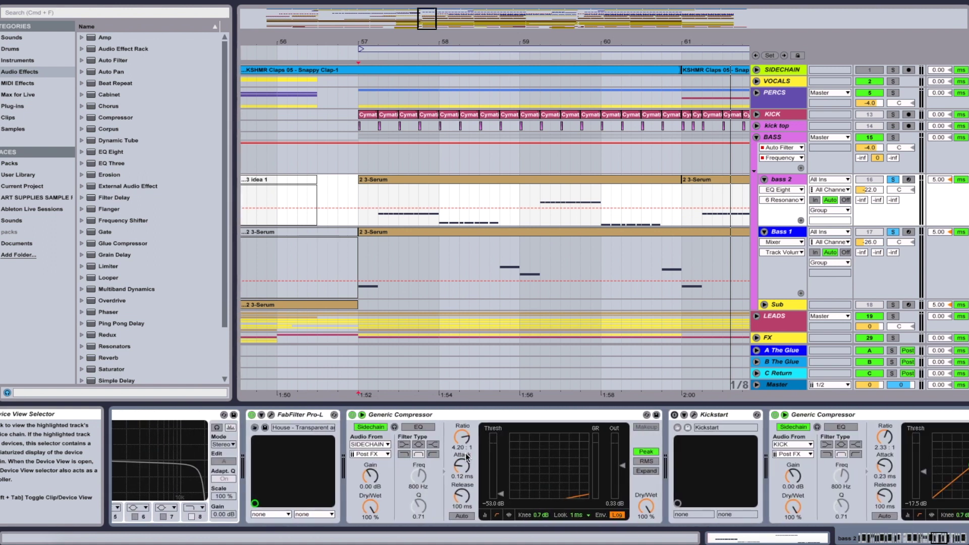
{"action": "left_click_drag", "start_coordinate": [945, 540], "coordinate": [964, 539]}
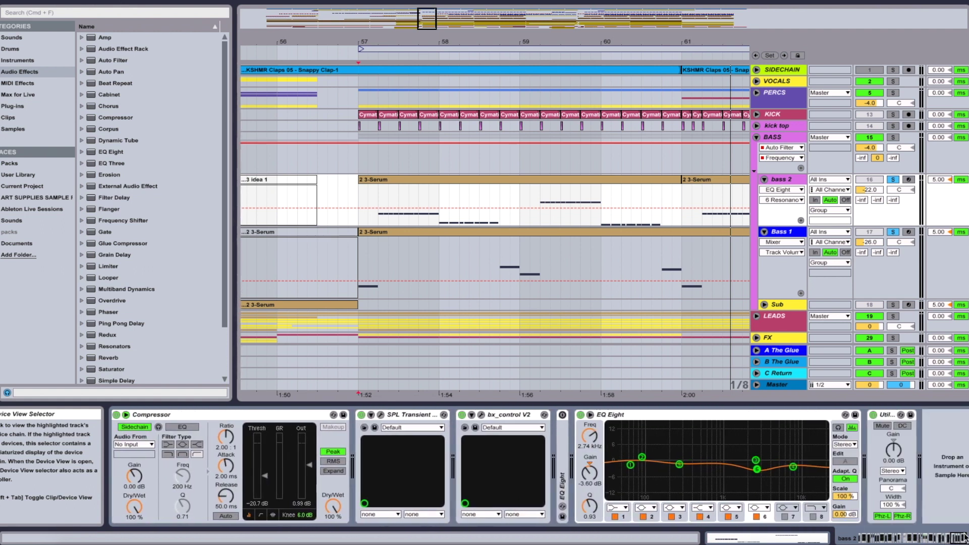
{"action": "left_click", "coordinate": [380, 415]}
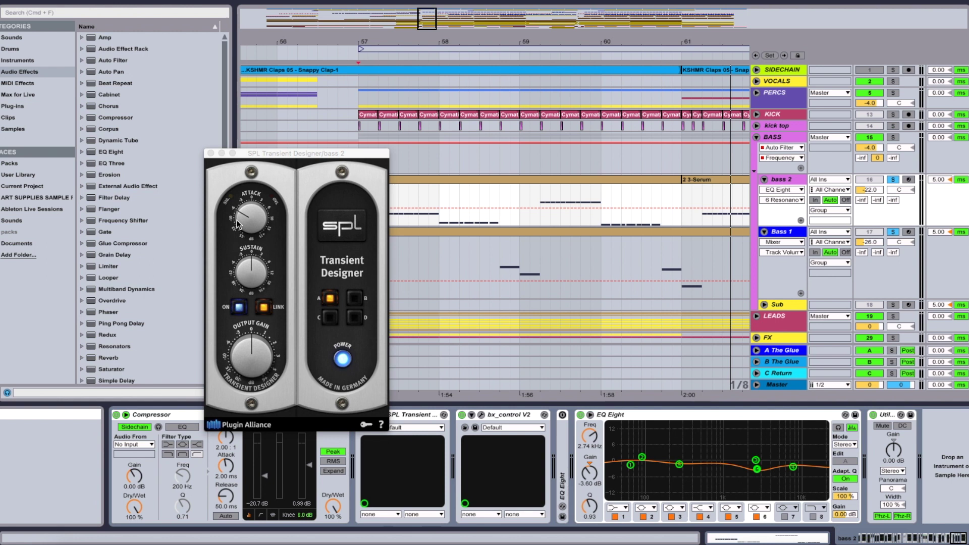
{"action": "left_click", "coordinate": [211, 153]}
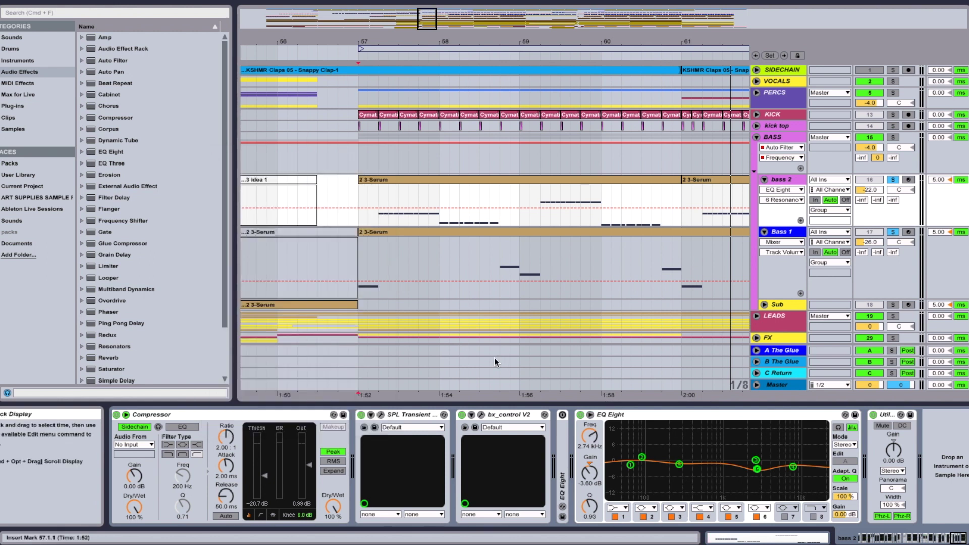
{"action": "left_click", "coordinate": [482, 415]}
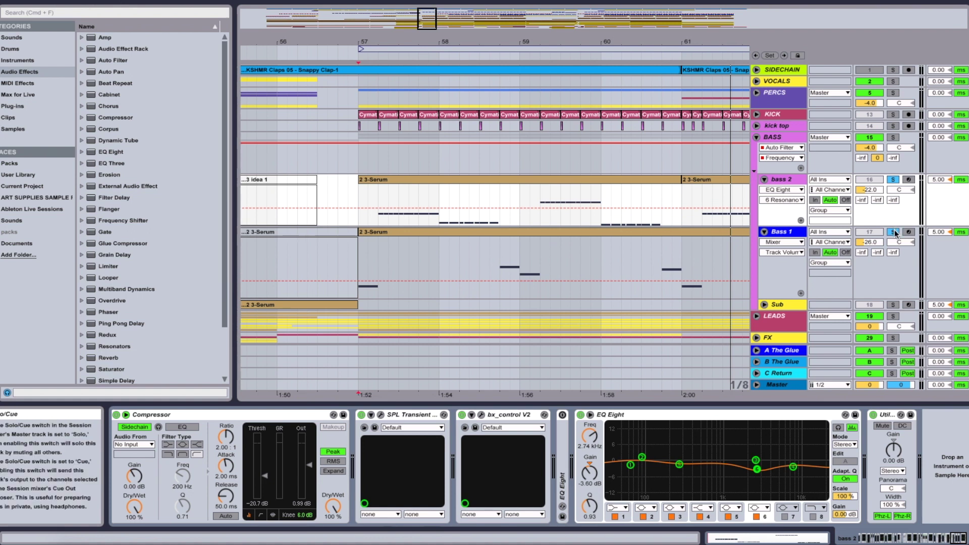
Turn off solo on the two bass tracks and fold both bass 2 and Bass 1.
{"action": "left_click", "coordinate": [893, 233]}
{"action": "left_click_drag", "start_coordinate": [528, 40], "coordinate": [446, 10]}
{"action": "left_click", "coordinate": [765, 180]}
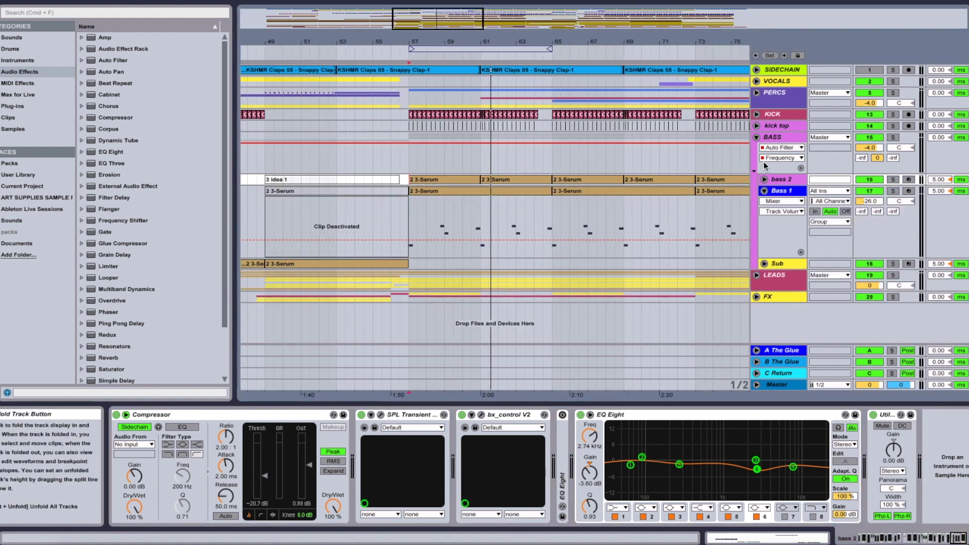
{"action": "left_click", "coordinate": [764, 191]}
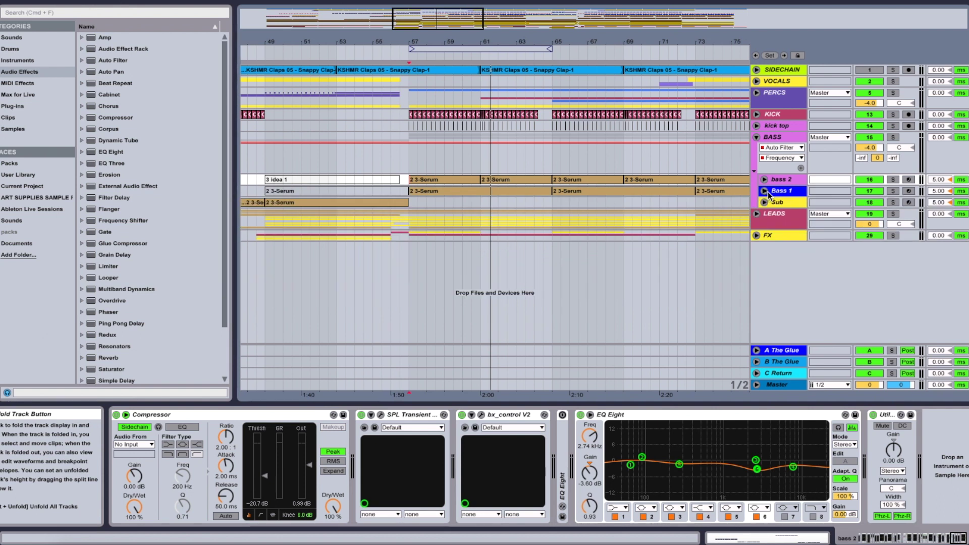
Show the Sub track's devices and unfold Bass 1 and Sub to view the note patterns before bar 57.
{"action": "left_click", "coordinate": [785, 204]}
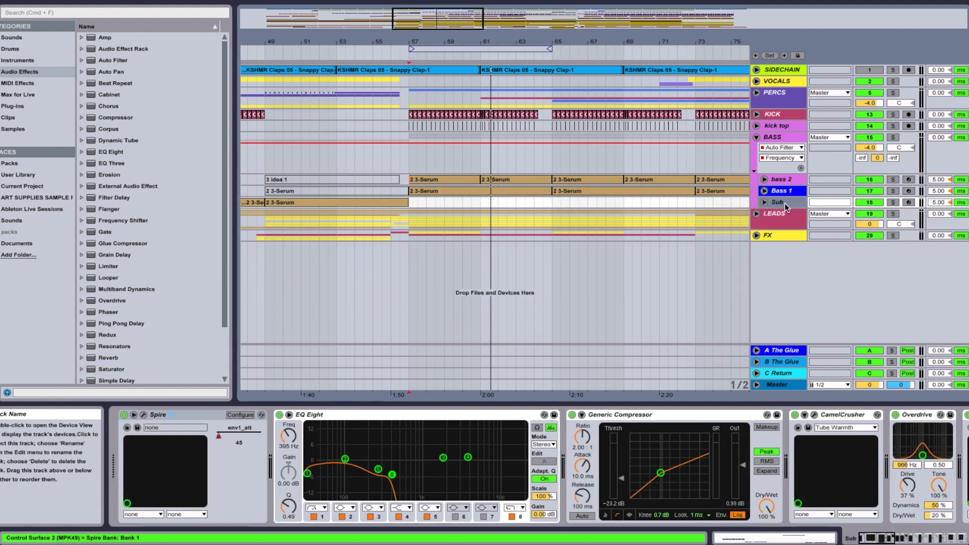
{"action": "left_click_drag", "start_coordinate": [303, 40], "coordinate": [510, 24]}
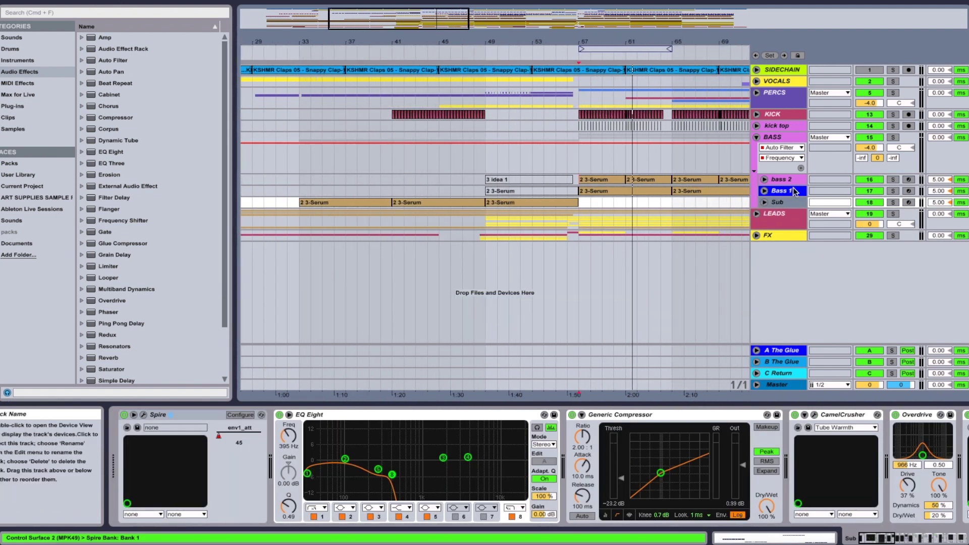
{"action": "left_click", "coordinate": [765, 192]}
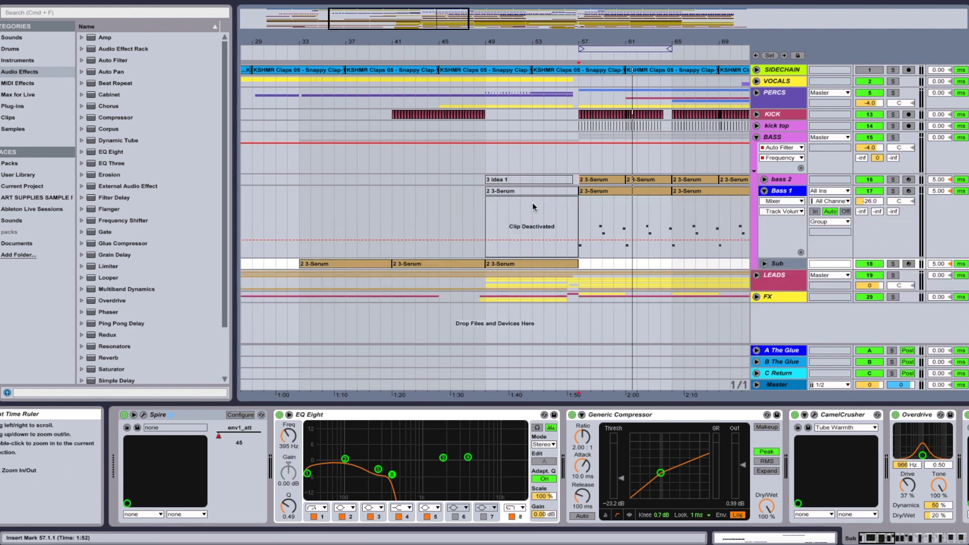
{"action": "left_click", "coordinate": [764, 263]}
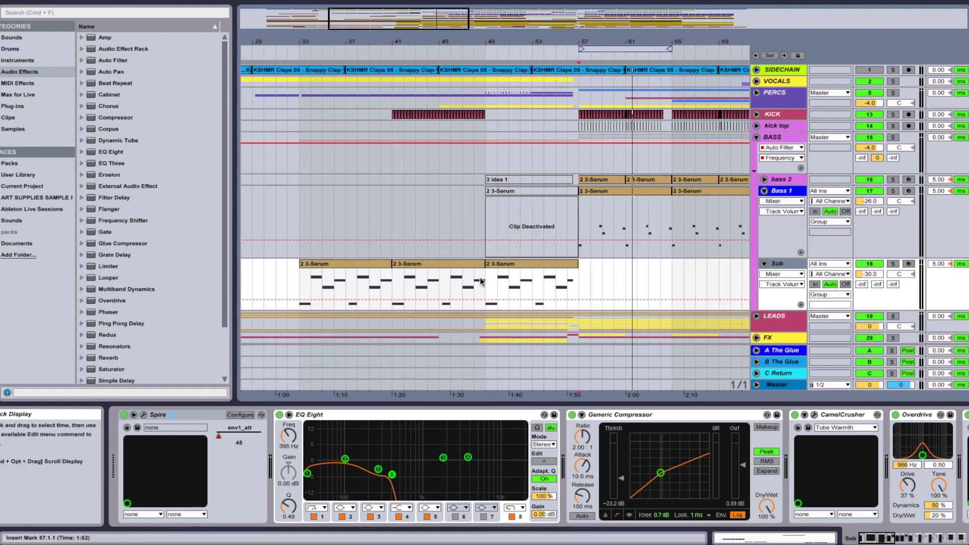
{"action": "scroll", "coordinate": [539, 112], "scroll_direction": "left", "scroll_amount": 2}
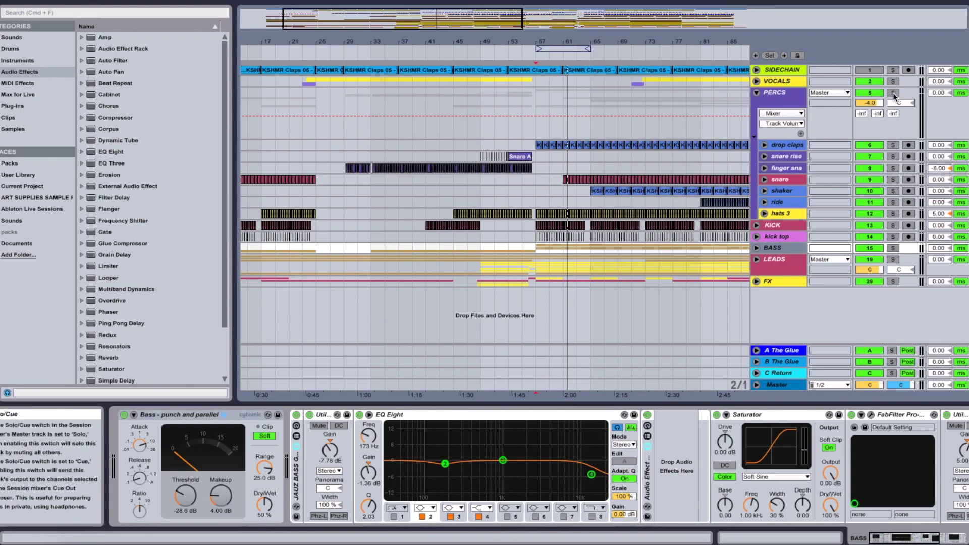
Solo the PERCS group and audition it from bar 65.
{"action": "left_click", "coordinate": [893, 94]}
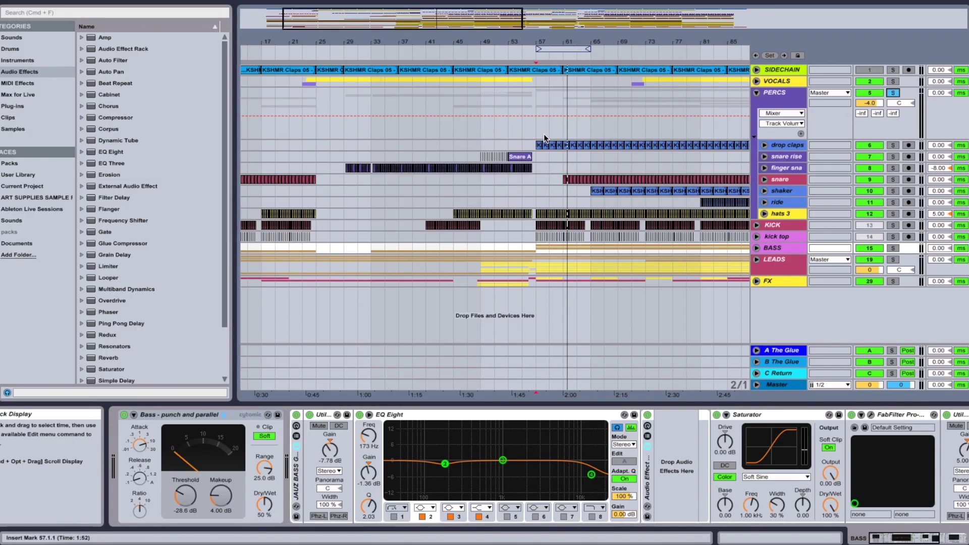
{"action": "left_click", "coordinate": [589, 130]}
{"action": "key", "text": "space"}
{"action": "left_click_drag", "start_coordinate": [613, 42], "coordinate": [325, 44]}
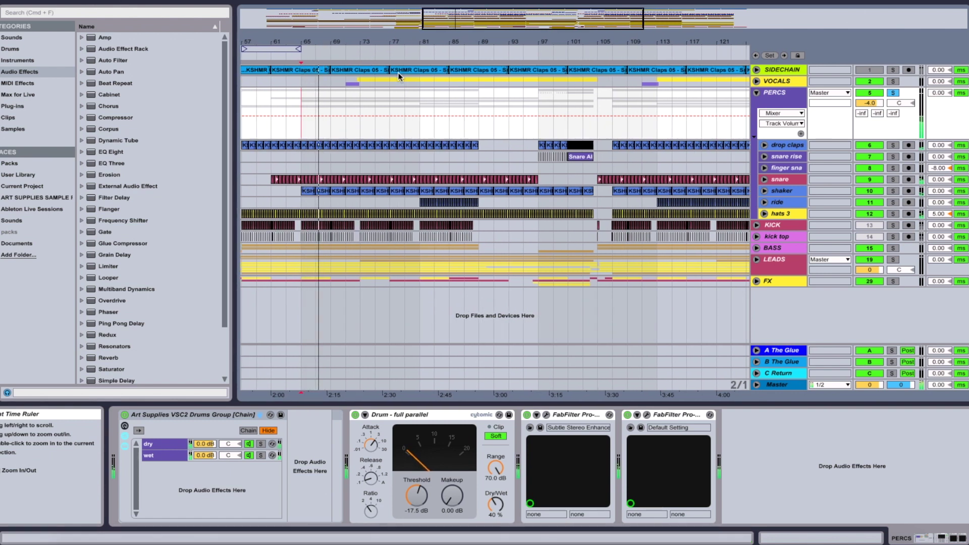
Unfold the drop claps track and select its one-bar KSHMR_Drop_Clap_03_128 clip at bar 65.
{"action": "left_click", "coordinate": [785, 148]}
{"action": "left_click", "coordinate": [764, 145]}
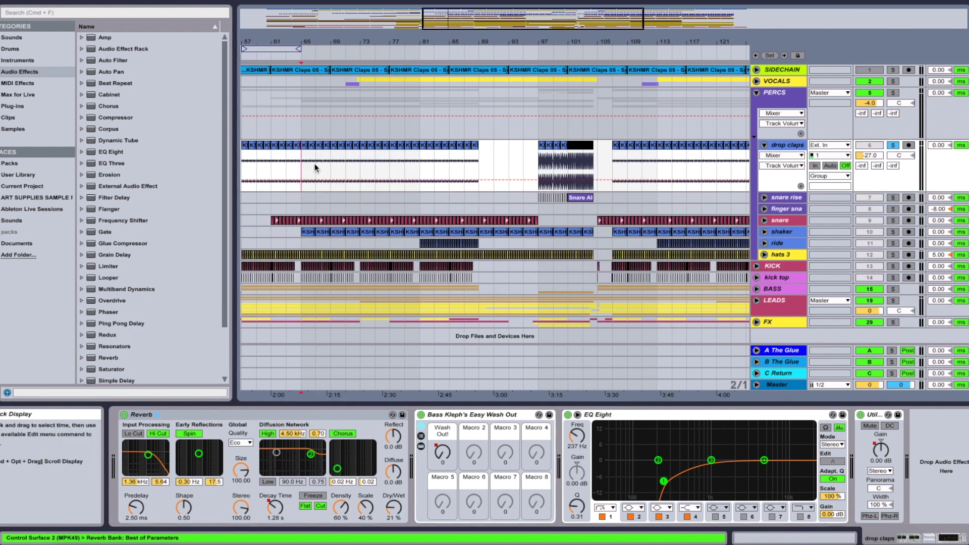
{"action": "left_click_drag", "start_coordinate": [303, 39], "coordinate": [304, 66]}
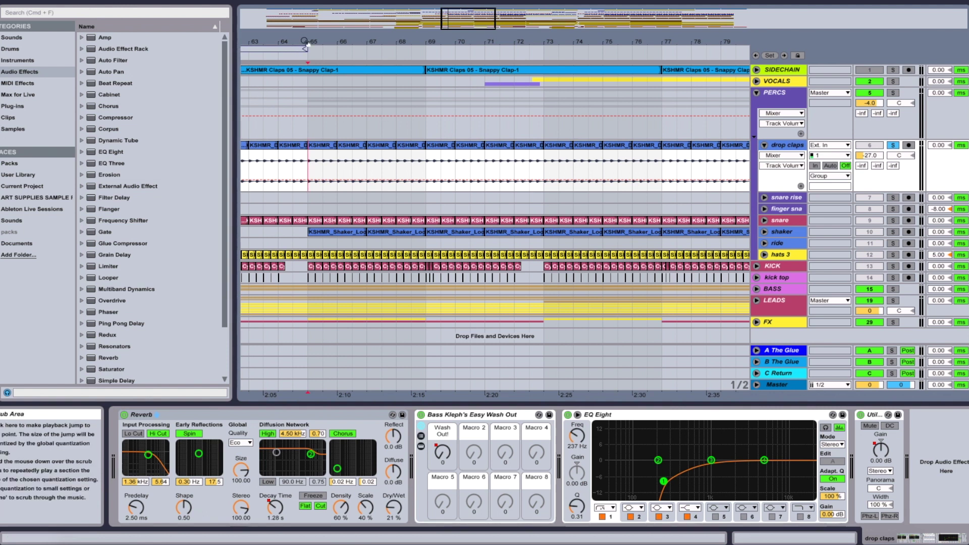
{"action": "left_click_drag", "start_coordinate": [305, 40], "coordinate": [305, 65]}
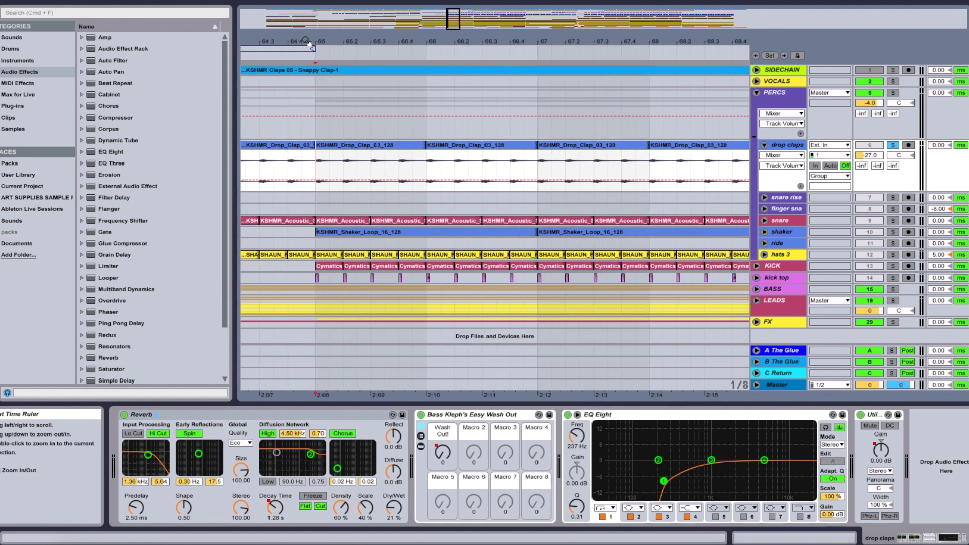
{"action": "left_click", "coordinate": [367, 148]}
{"action": "left_click_drag", "start_coordinate": [327, 41], "coordinate": [326, 56]}
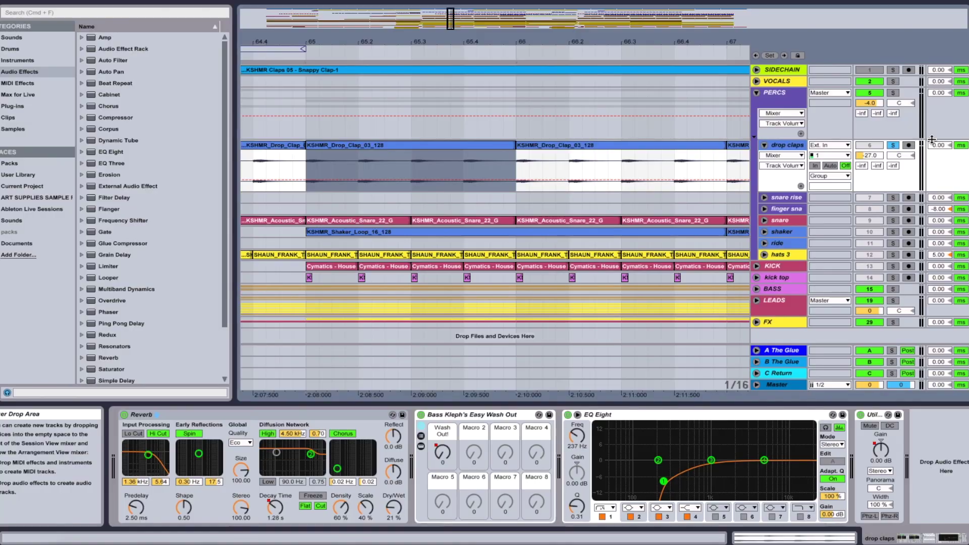
Audition the soloed drop claps from bar 65, and solo the snare track to hear its KSHMR_Acoustic_Snare_22_G clip there.
{"action": "key", "text": "space"}
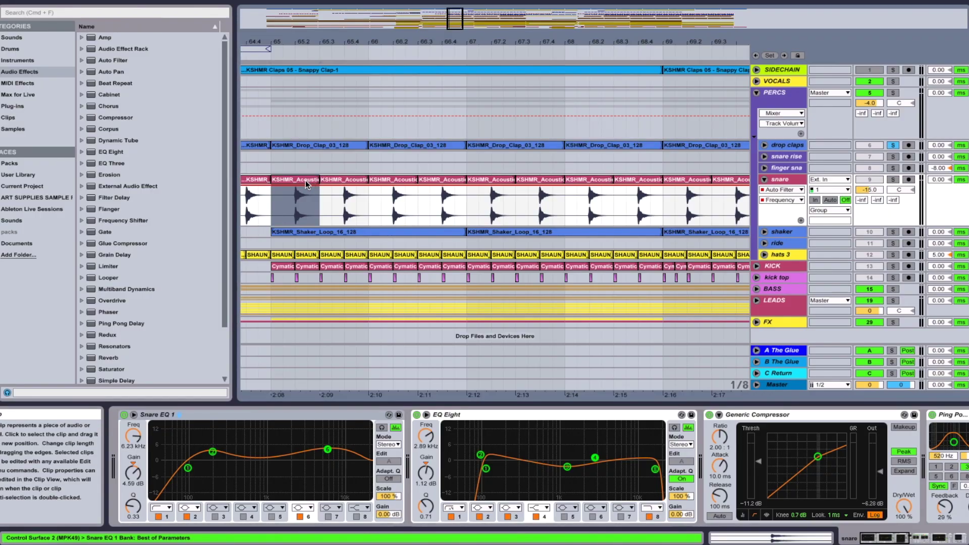
{"action": "key", "text": "space"}
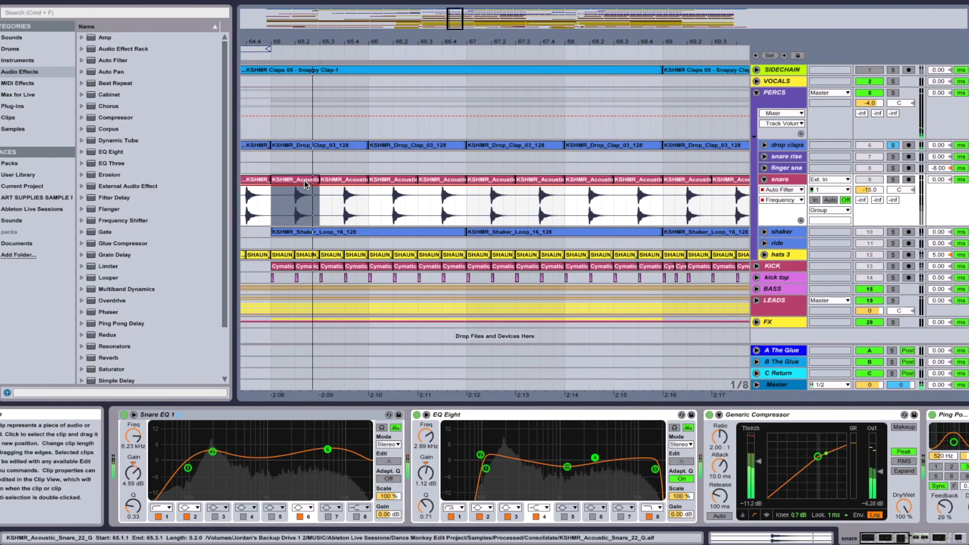
{"action": "key", "text": "space"}
{"action": "left_click", "coordinate": [893, 179]}
{"action": "key", "text": "space"}
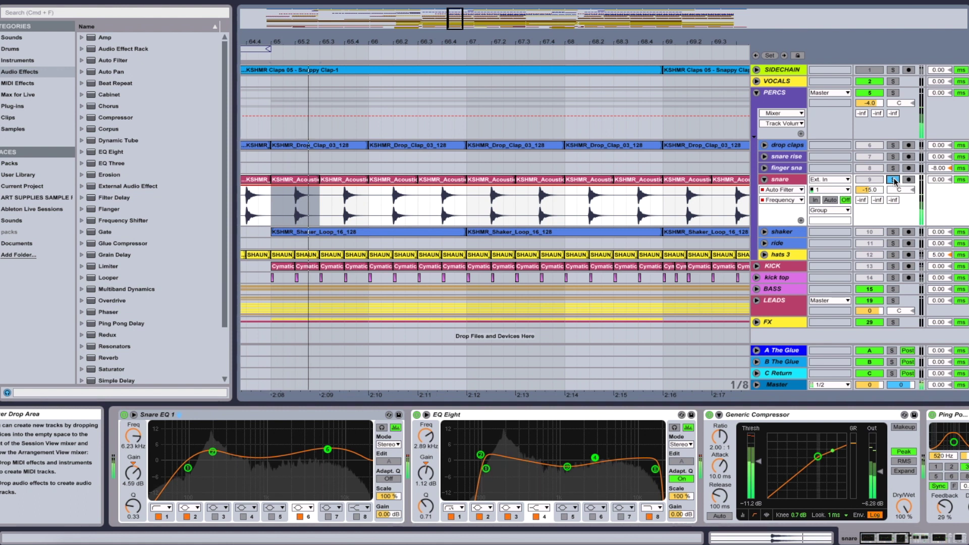
Turn off solo on the snare track and fold it, and unfold the shaker track.
{"action": "left_click", "coordinate": [893, 180]}
{"action": "left_click", "coordinate": [764, 180]}
{"action": "left_click", "coordinate": [764, 190]}
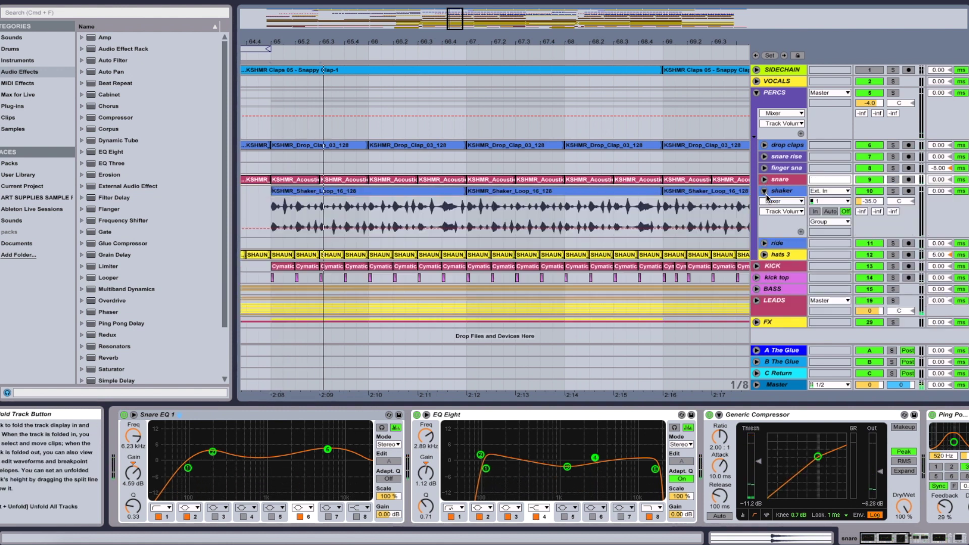
Select the KSHMR_Shaker_Loop_16_128 clip at bar 65, solo the shaker track and audition the loop.
{"action": "left_click", "coordinate": [435, 194]}
{"action": "left_click_drag", "start_coordinate": [268, 39], "coordinate": [268, 65]}
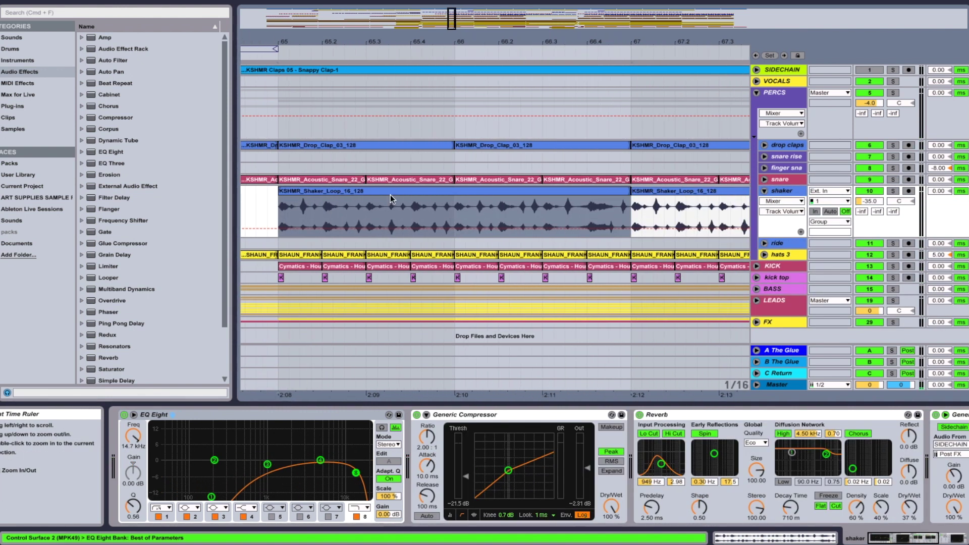
{"action": "left_click", "coordinate": [892, 191]}
{"action": "key", "text": "space"}
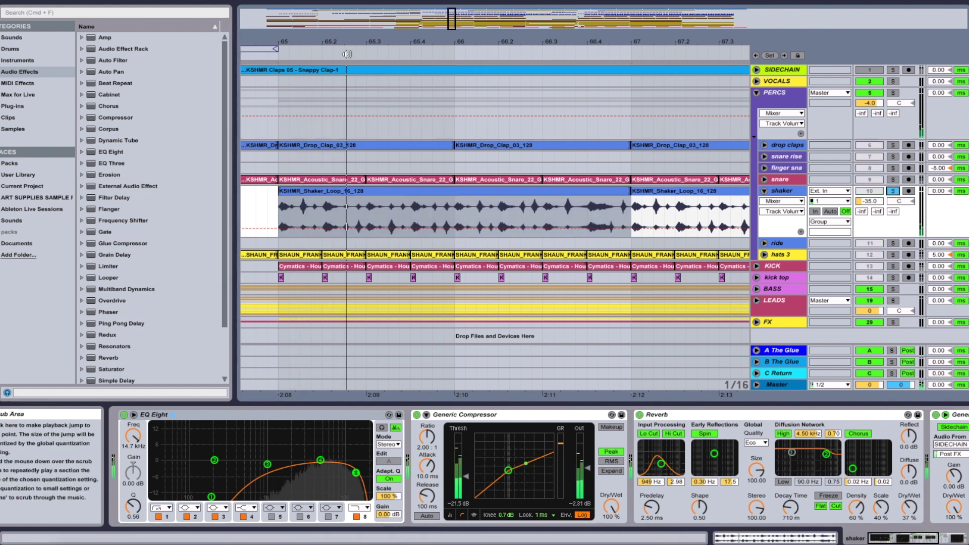
{"action": "left_click_drag", "start_coordinate": [360, 42], "coordinate": [361, 38]}
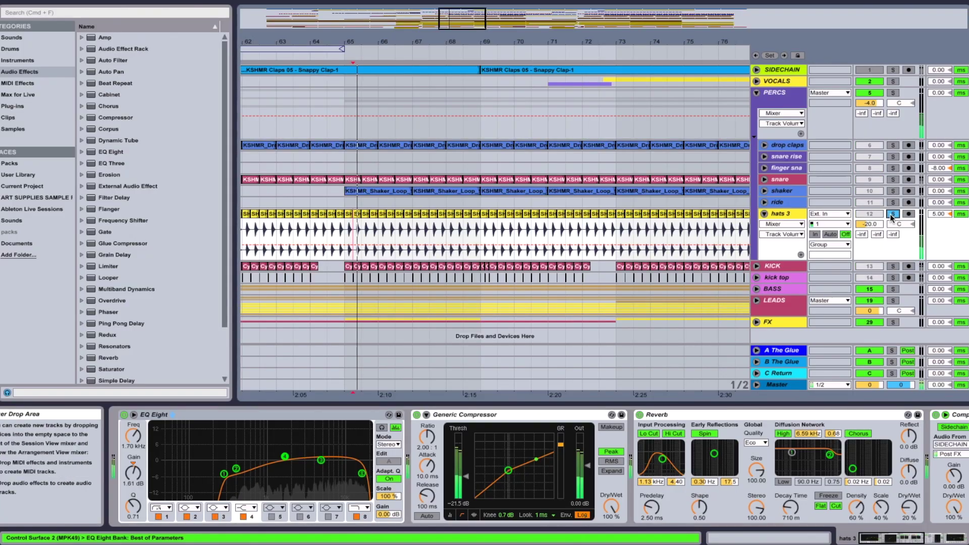
Turn off solo on the hats 3 track and fold it.
{"action": "left_click", "coordinate": [890, 214]}
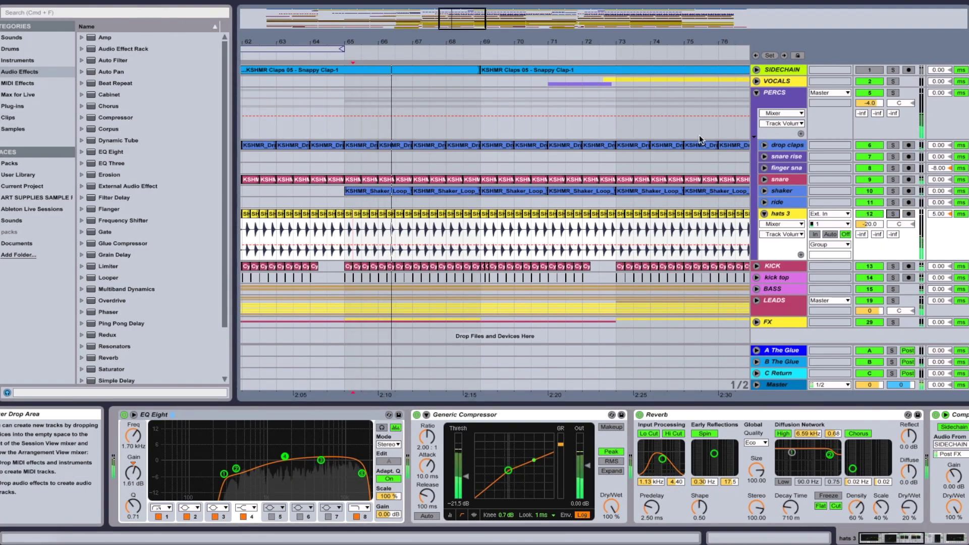
{"action": "left_click_drag", "start_coordinate": [428, 41], "coordinate": [431, 28]}
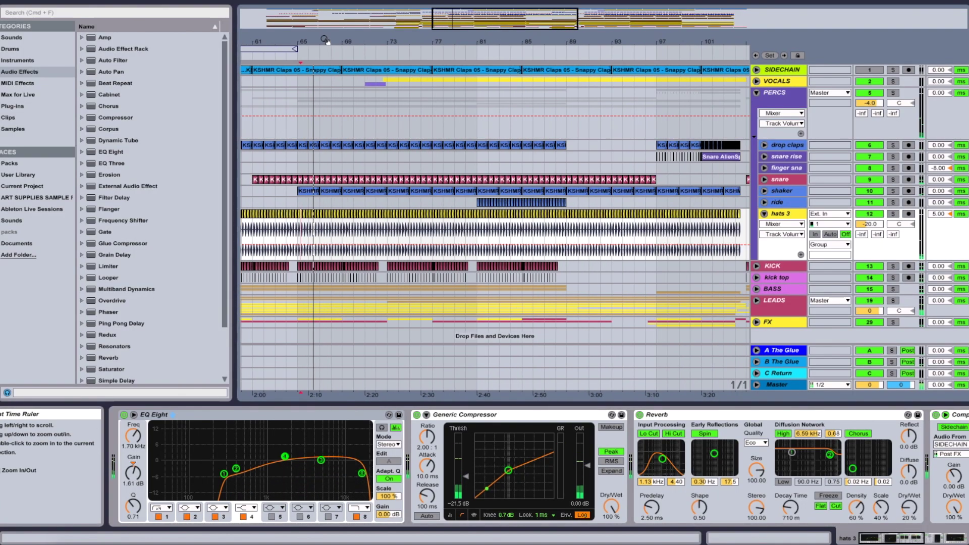
{"action": "left_click", "coordinate": [765, 214]}
{"action": "left_click_drag", "start_coordinate": [640, 40], "coordinate": [488, 21]}
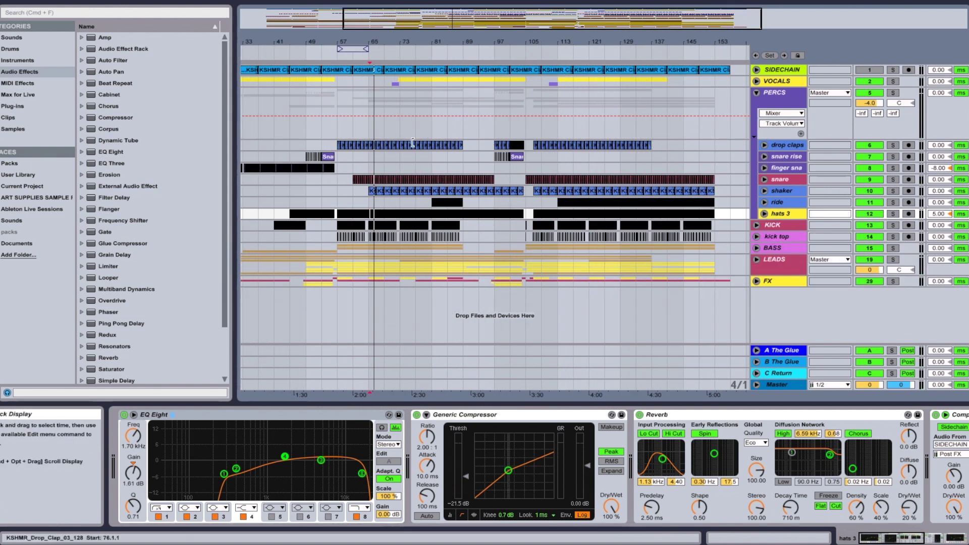
Unfold the finger snap track and audition it soloed, and solo the acapella track.
{"action": "left_click", "coordinate": [765, 168]}
{"action": "left_click", "coordinate": [893, 168]}
{"action": "key", "text": "space"}
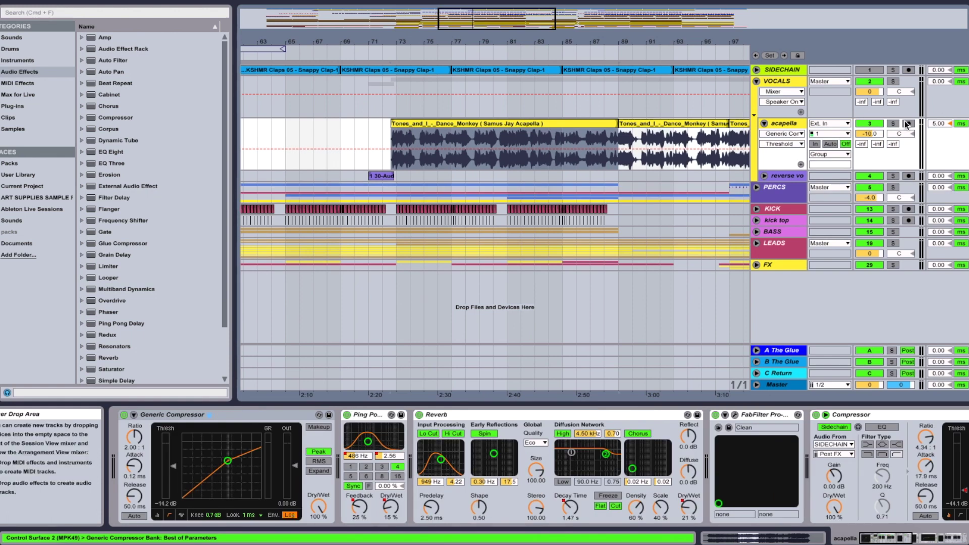
{"action": "left_click", "coordinate": [892, 123]}
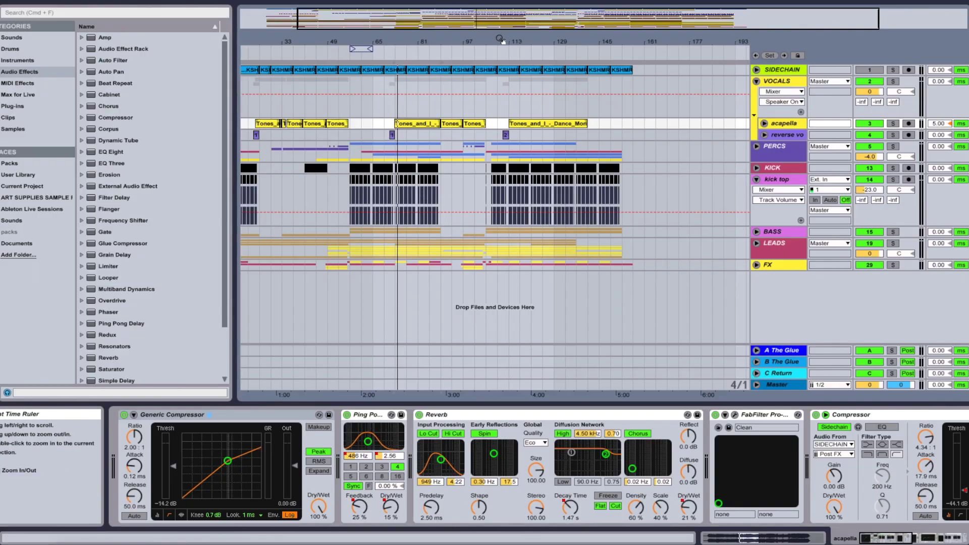
Solo the kick top track and audition it from bar 107.
{"action": "left_click_drag", "start_coordinate": [500, 39], "coordinate": [504, 42]}
{"action": "left_click", "coordinate": [893, 179]}
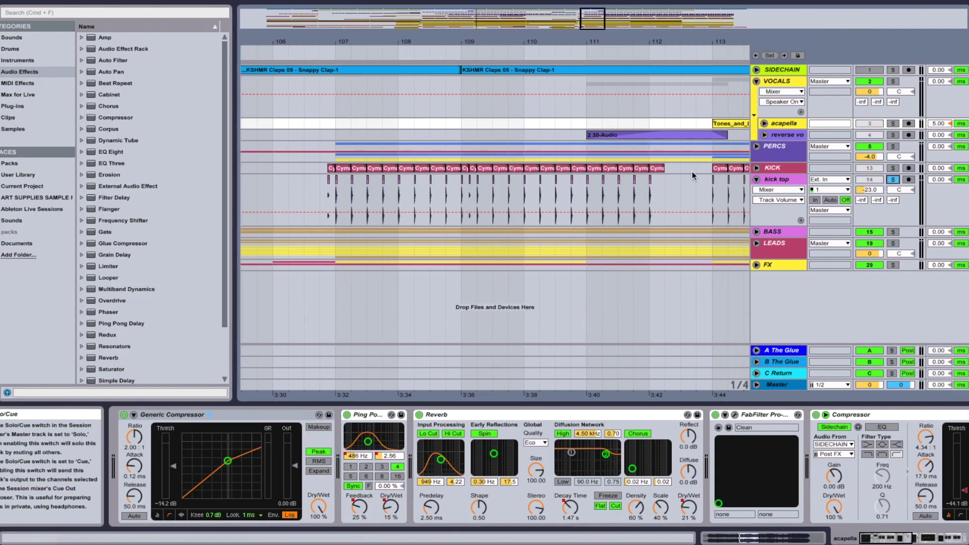
{"action": "left_click", "coordinate": [335, 195]}
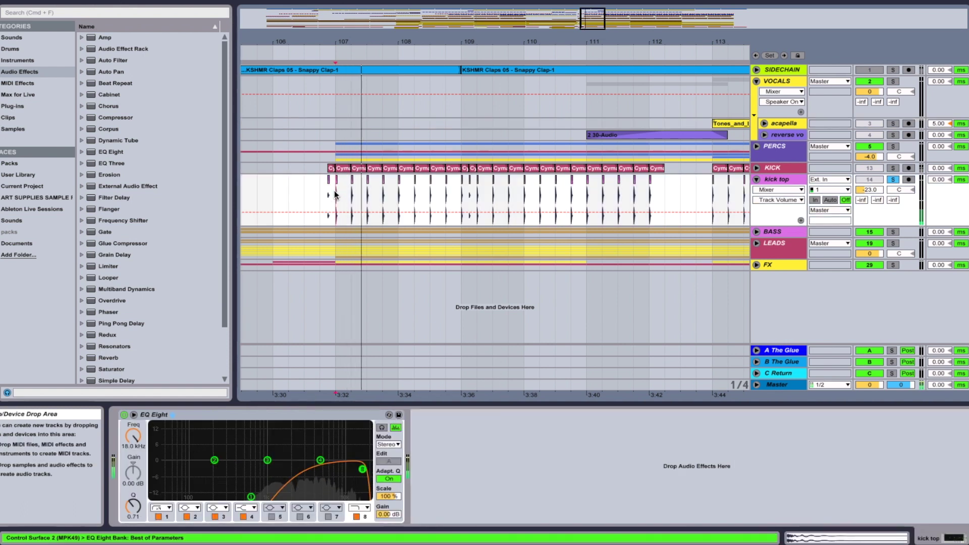
{"action": "left_click_drag", "start_coordinate": [403, 41], "coordinate": [402, 30]}
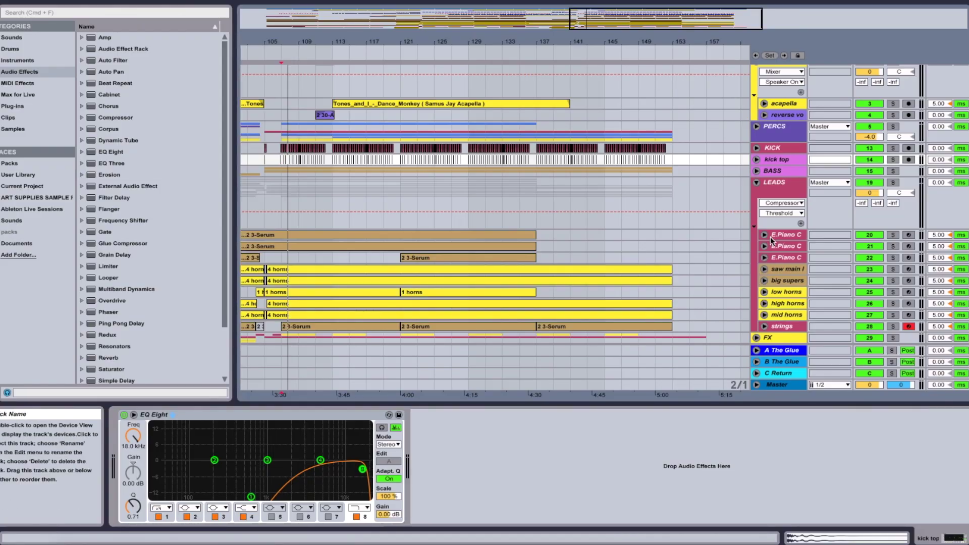
Unfold the first E.Piano Chords track, solo it and audition its chord pattern from bar 25.
{"action": "left_click_drag", "start_coordinate": [500, 43], "coordinate": [542, 41]}
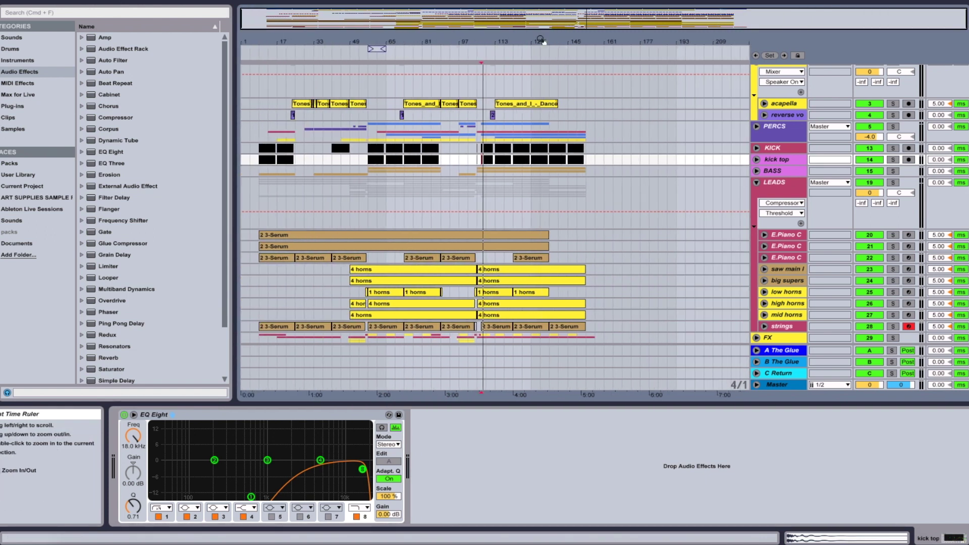
{"action": "left_click", "coordinate": [764, 236]}
{"action": "left_click", "coordinate": [407, 256]}
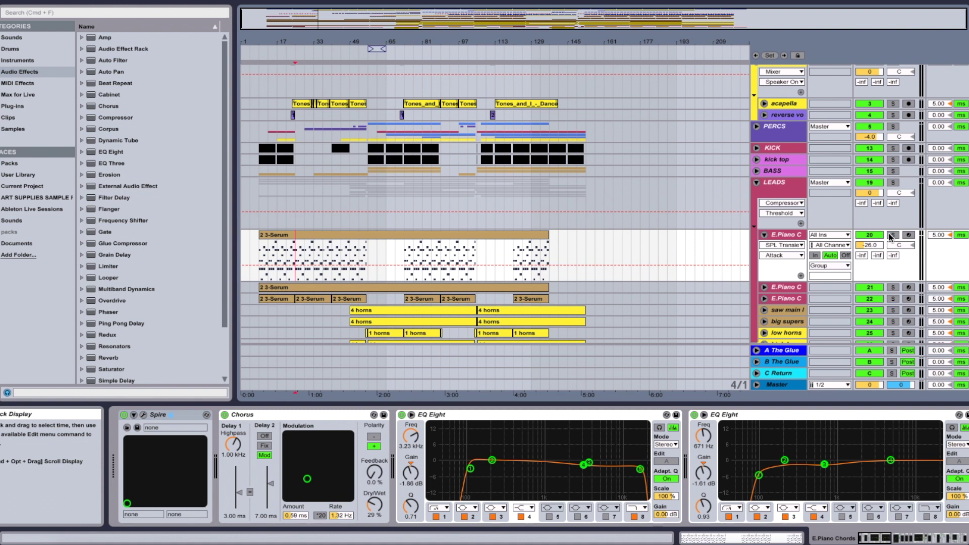
{"action": "left_click", "coordinate": [892, 236]}
{"action": "key", "text": "space"}
{"action": "left_click_drag", "start_coordinate": [292, 42], "coordinate": [292, 73]}
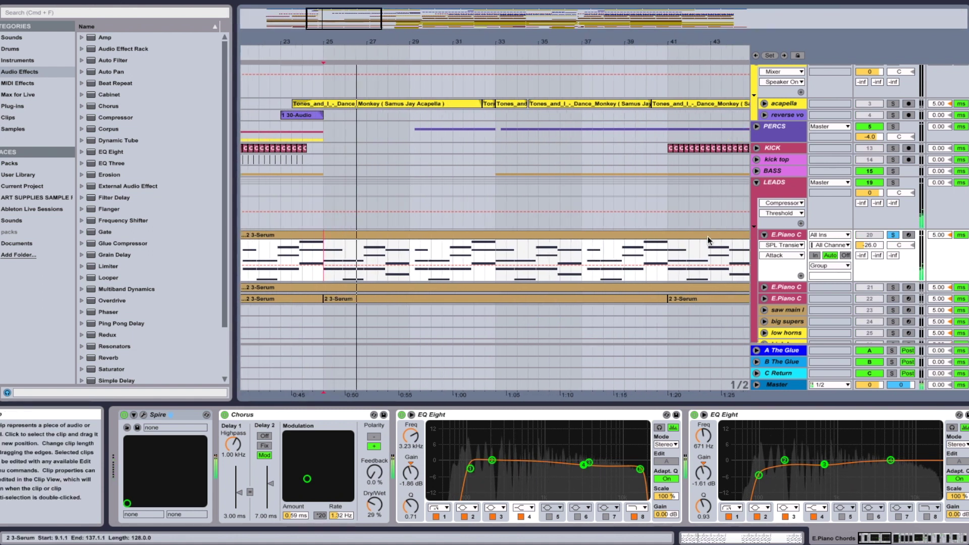
Solo and unfold the second E.Piano Chords track and audition it from bar 25.
{"action": "left_click", "coordinate": [892, 287]}
{"action": "left_click", "coordinate": [764, 287]}
{"action": "scroll", "coordinate": [639, 277], "scroll_direction": "down", "scroll_amount": 2}
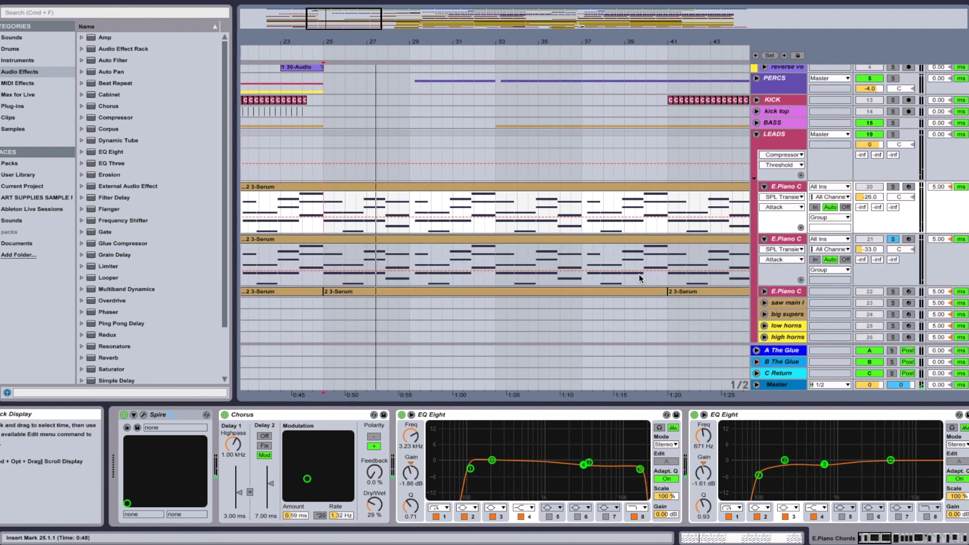
{"action": "left_click", "coordinate": [329, 258]}
{"action": "scroll", "coordinate": [872, 249], "scroll_direction": "down", "scroll_amount": 2}
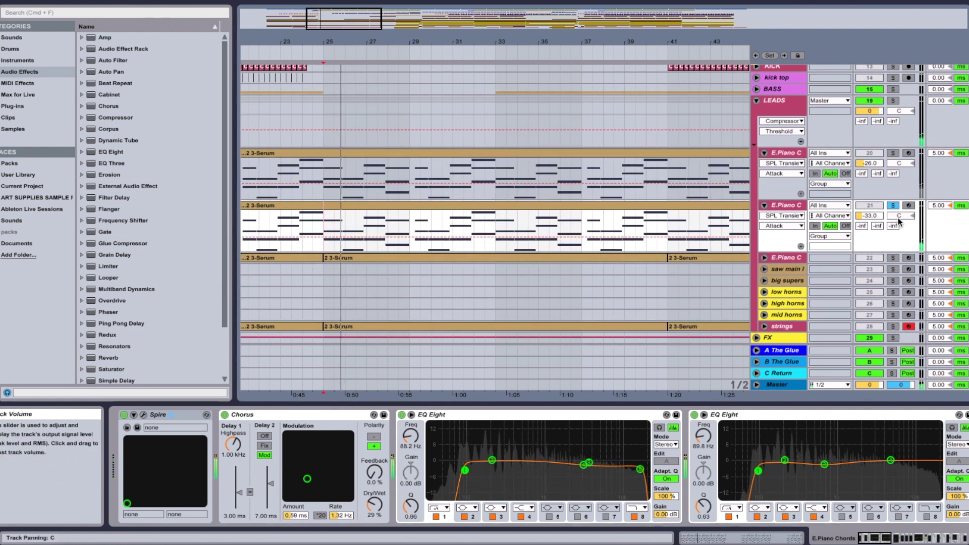
Turn off solo on the second E.Piano Chords track, and unfold and solo the third one.
{"action": "left_click", "coordinate": [893, 205]}
{"action": "left_click", "coordinate": [764, 256]}
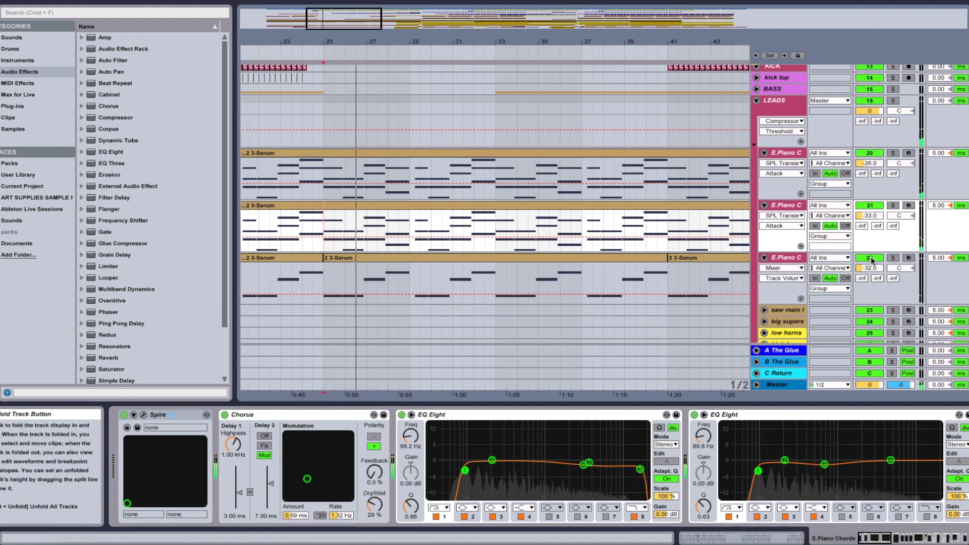
{"action": "left_click", "coordinate": [892, 258]}
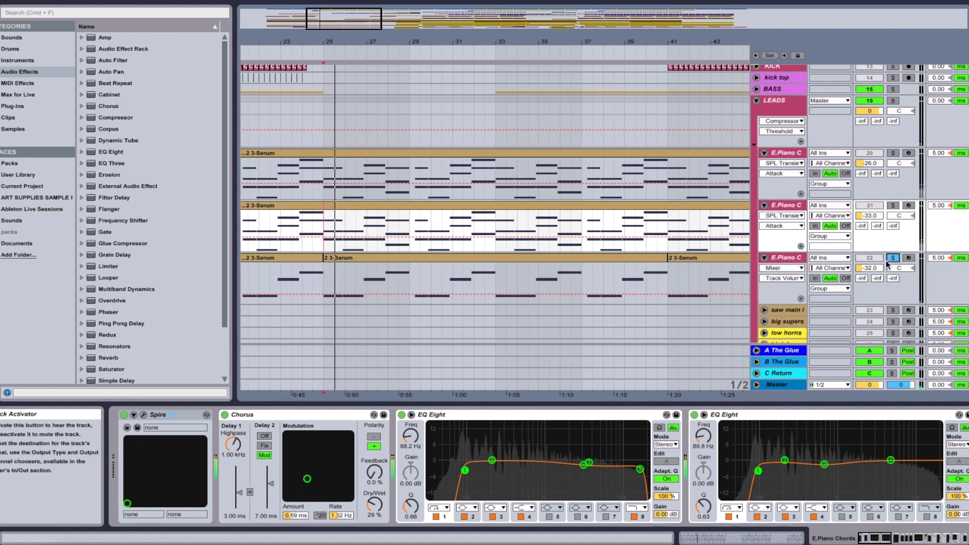
{"action": "scroll", "coordinate": [883, 259], "scroll_direction": "down", "scroll_amount": 2}
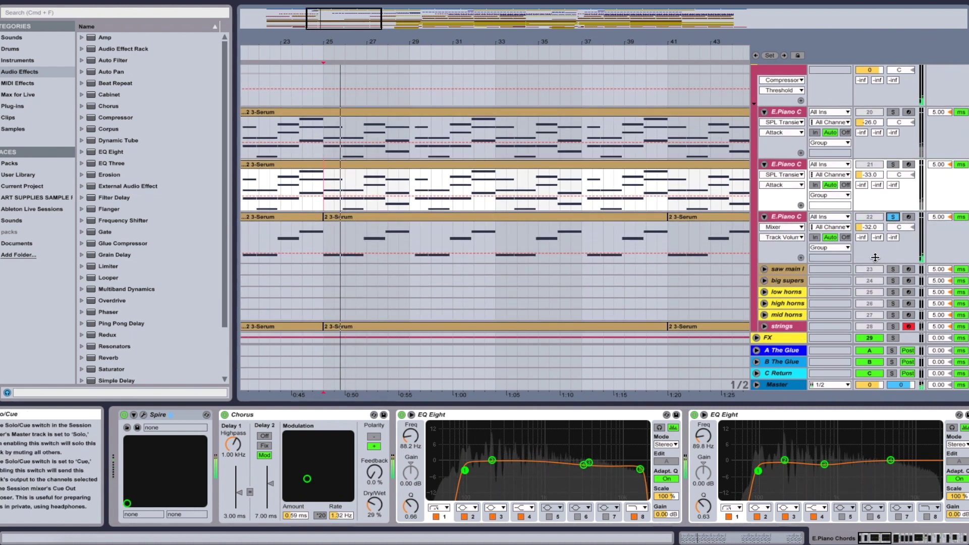
Show the third E.Piano Chords track's devices and examine its Sylenth1 patch, closing the synth window when done.
{"action": "left_click", "coordinate": [795, 221]}
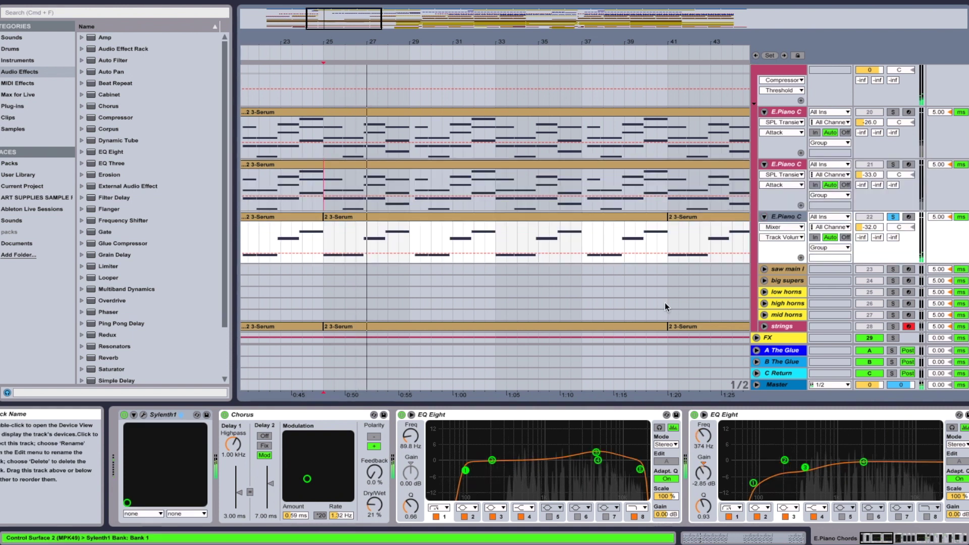
{"action": "left_click", "coordinate": [144, 415]}
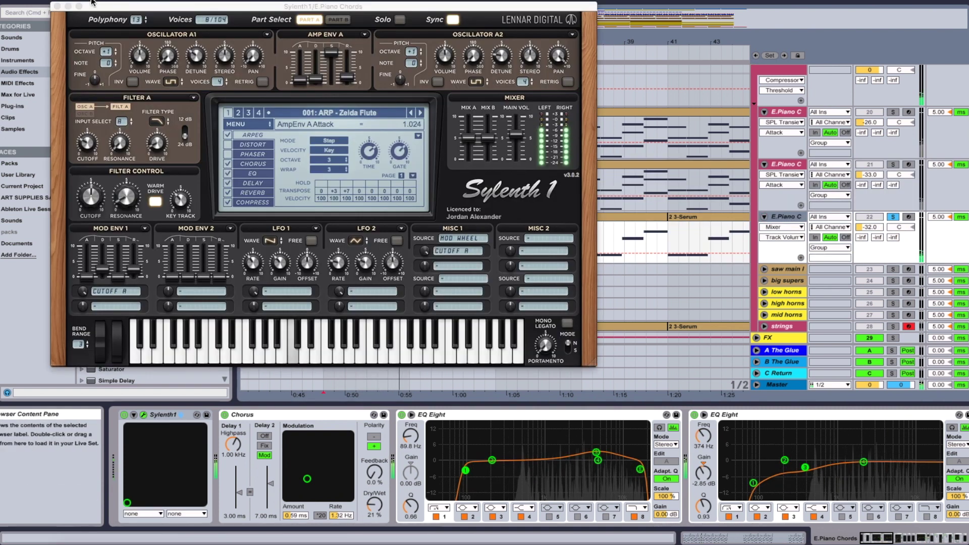
{"action": "left_click", "coordinate": [57, 6]}
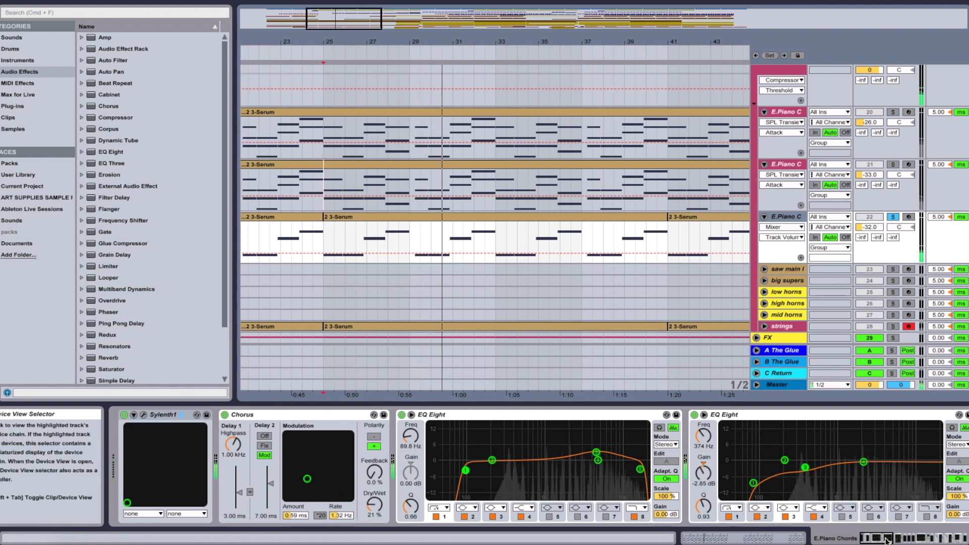
Turn off solo on the third E.Piano Chords track and briefly toggle solo on the second one.
{"action": "left_click", "coordinate": [893, 218]}
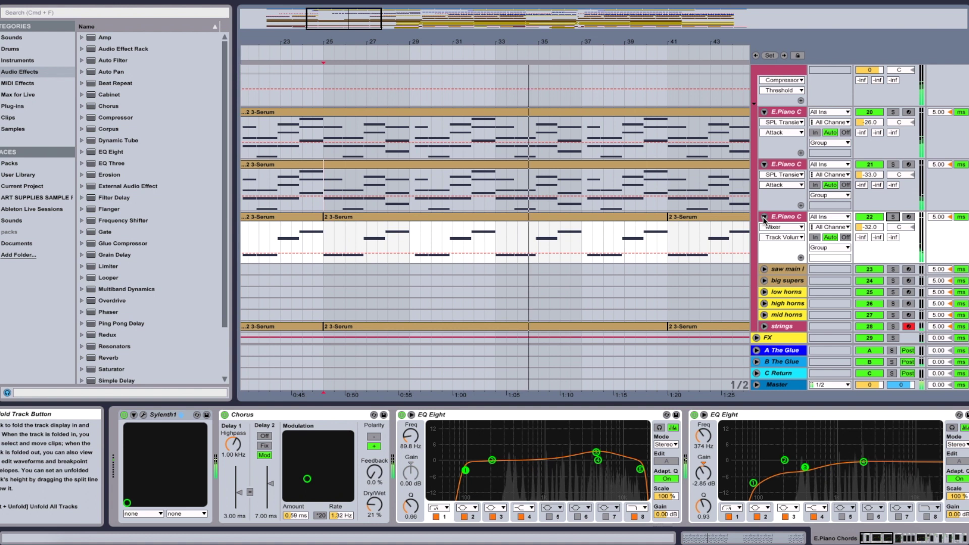
{"action": "left_click", "coordinate": [894, 165]}
{"action": "left_click", "coordinate": [892, 164]}
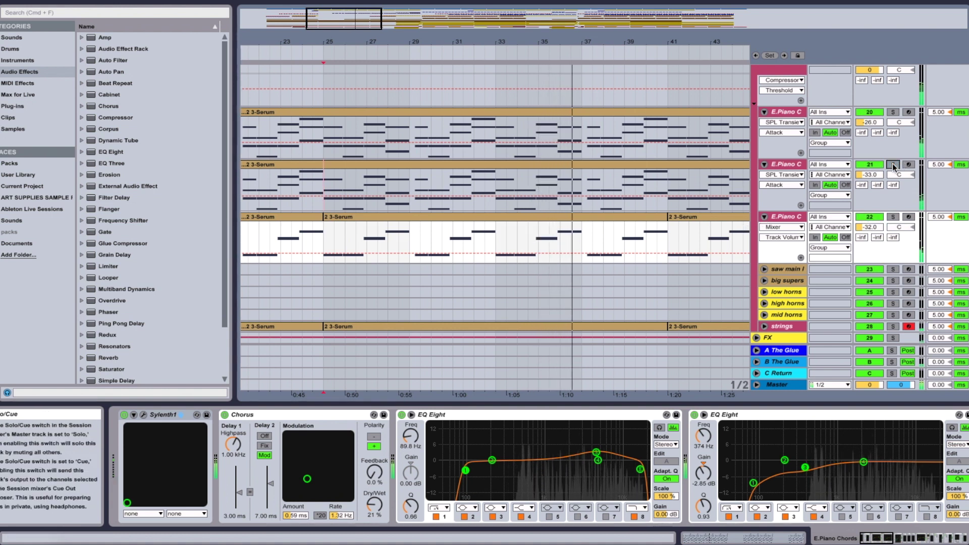
Show the saw main lead track's devices and audition the soloed lead from bar 49.
{"action": "left_click_drag", "start_coordinate": [492, 38], "coordinate": [474, 9]}
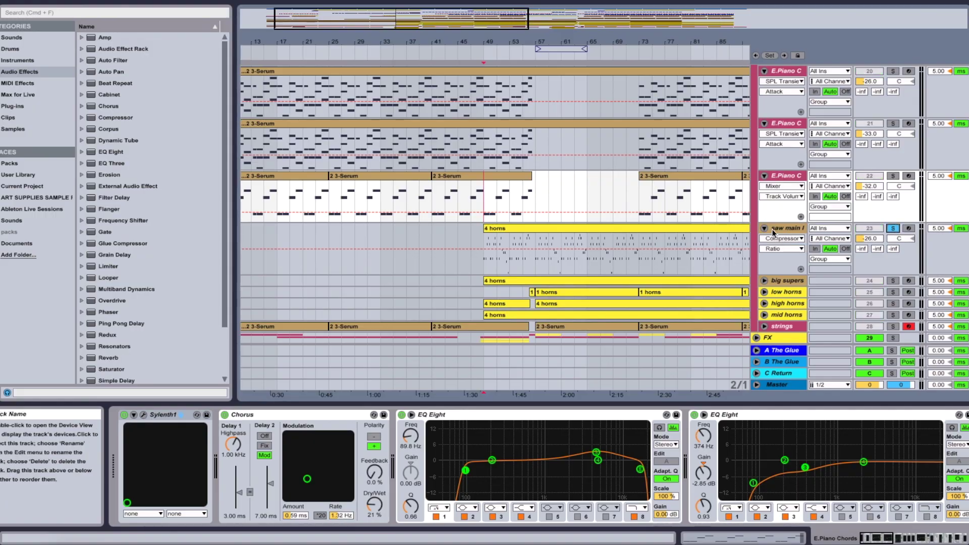
{"action": "left_click", "coordinate": [771, 229]}
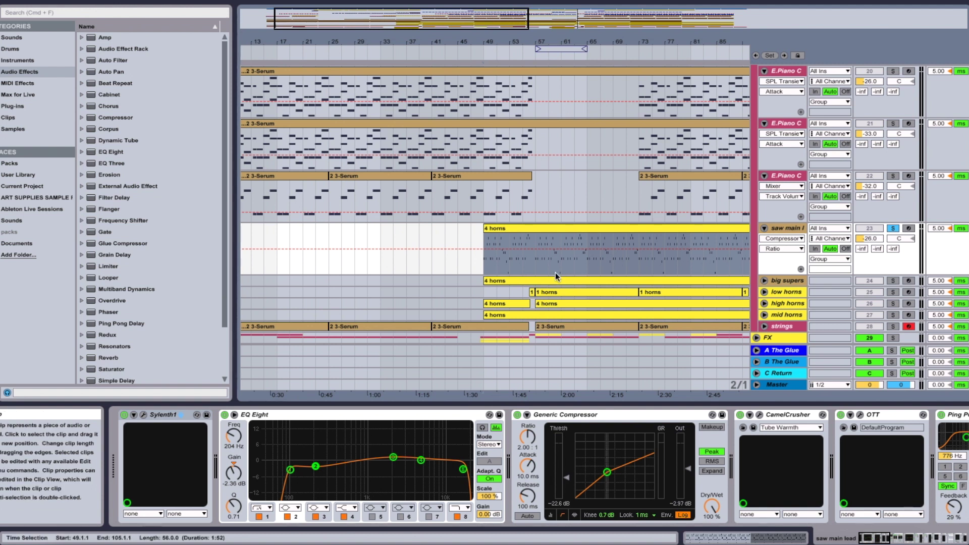
{"action": "left_click", "coordinate": [487, 247]}
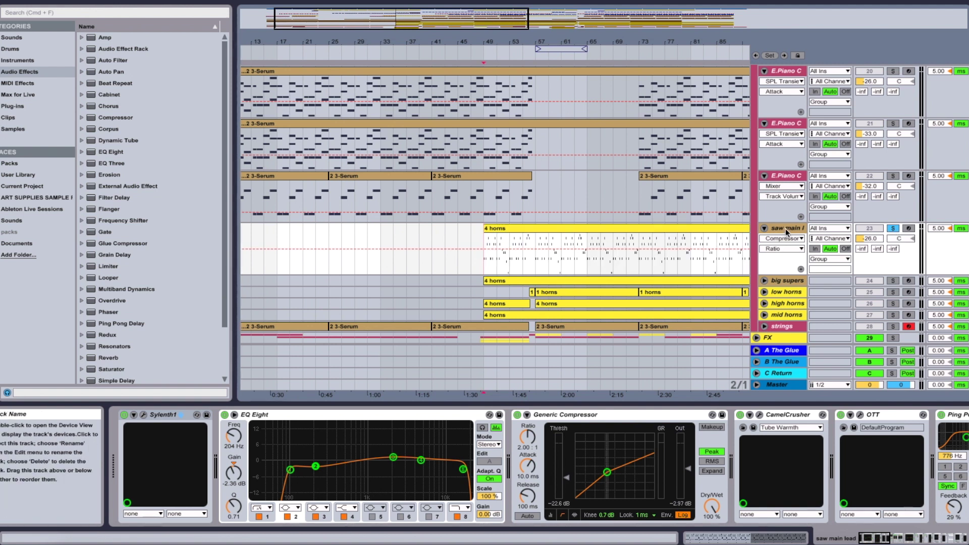
{"action": "key", "text": "space"}
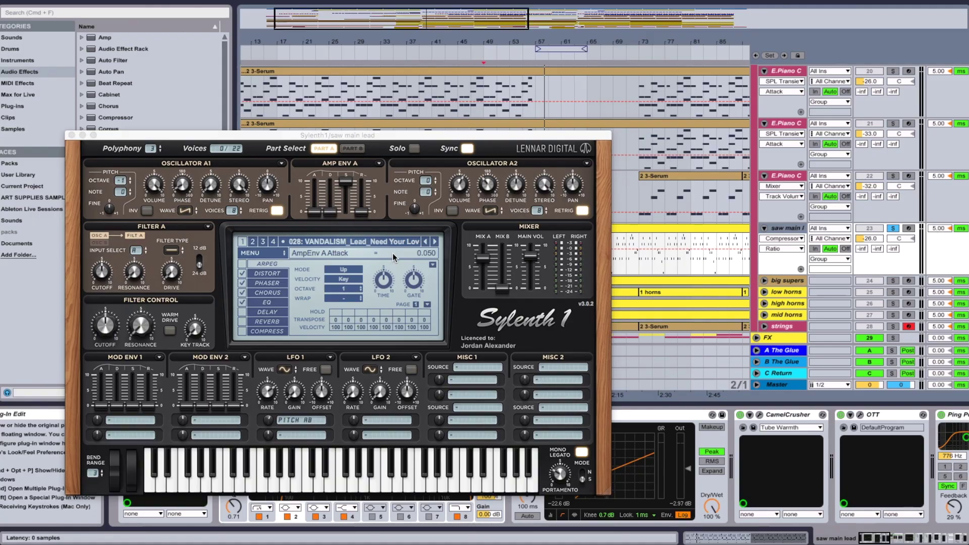
Close the Sylenth1 window and examine the saw main lead's effect chain, including the FabFilter Volcano 2 settings.
{"action": "left_click", "coordinate": [72, 136]}
{"action": "left_click_drag", "start_coordinate": [870, 539], "coordinate": [945, 536]}
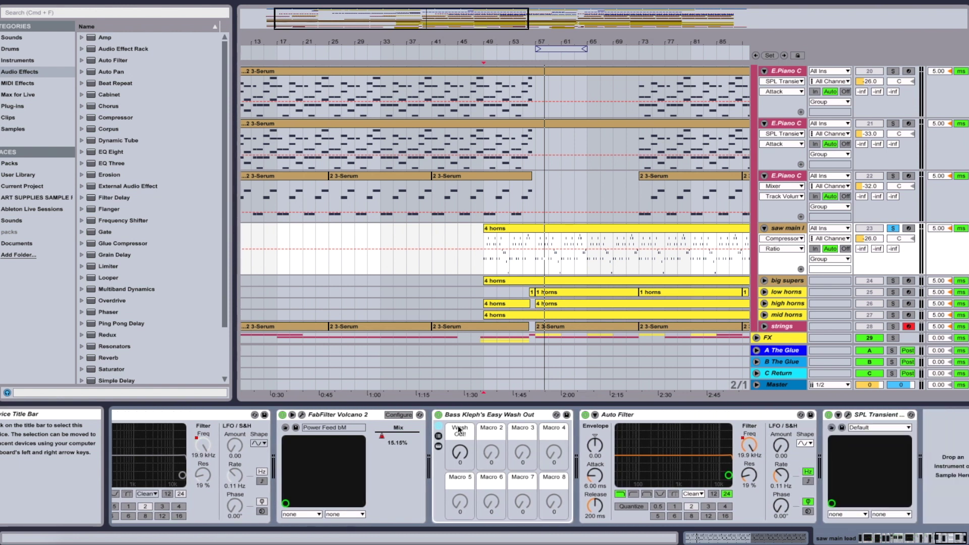
{"action": "left_click", "coordinate": [303, 415]}
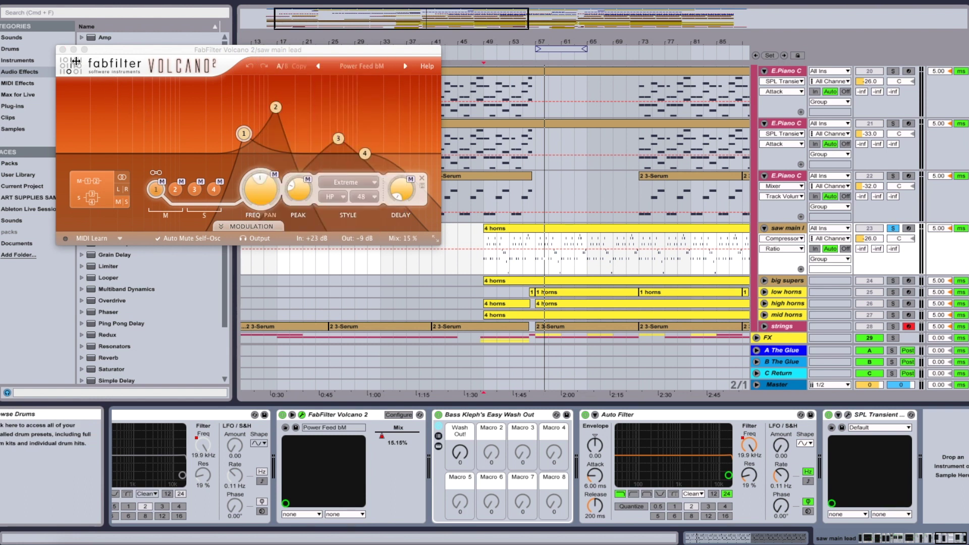
{"action": "left_click", "coordinate": [63, 50]}
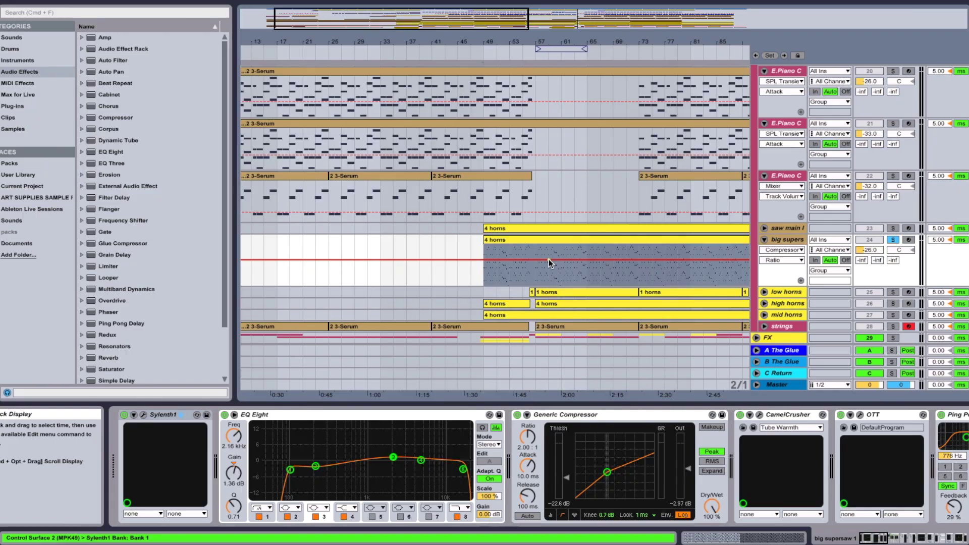
Audition the soloed big supersaw track from bar 57, turn off its solo and collapse the track.
{"action": "left_click", "coordinate": [536, 253]}
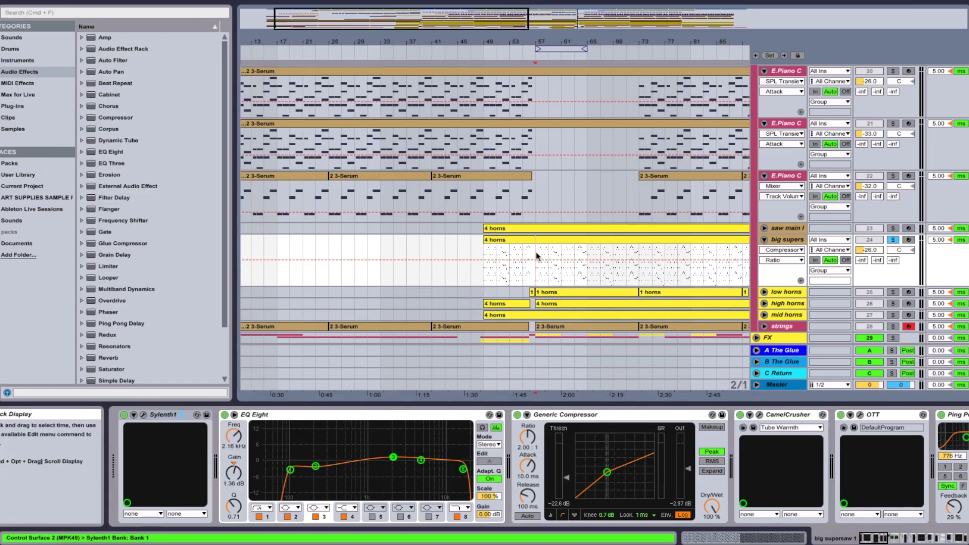
{"action": "key", "text": "space"}
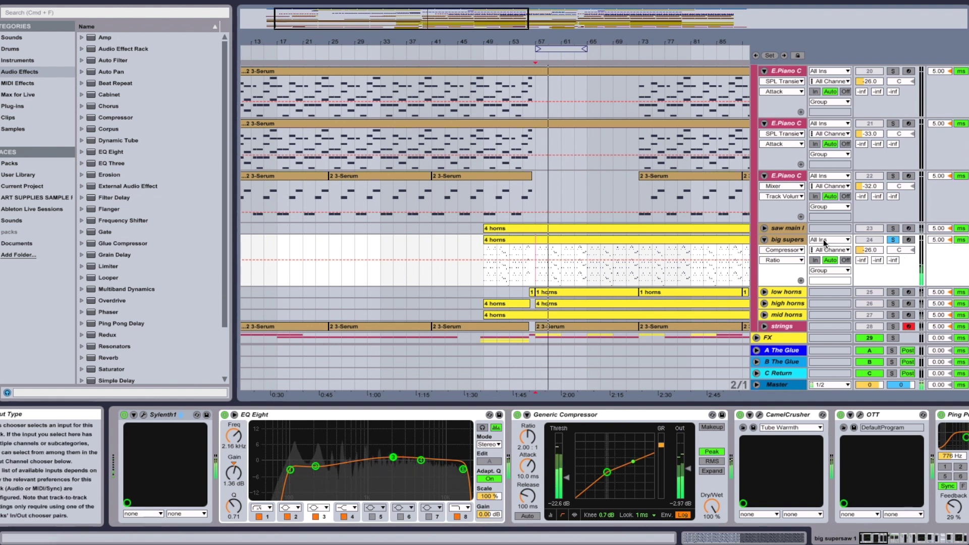
{"action": "left_click", "coordinate": [893, 240]}
{"action": "left_click", "coordinate": [764, 239]}
Expand the low horns track, audition it soloed from midway through bar 56, and collapse it.
{"action": "left_click", "coordinate": [764, 251]}
{"action": "left_click", "coordinate": [545, 277]}
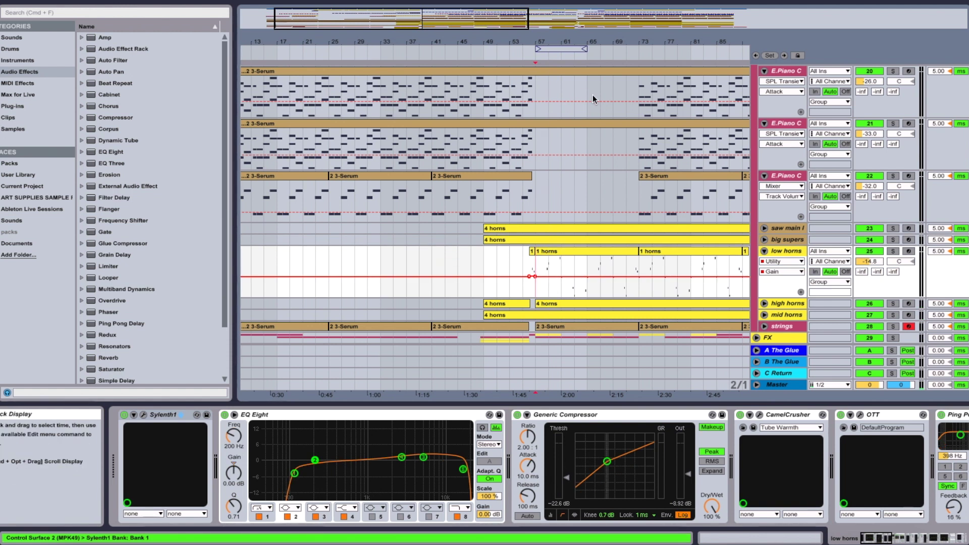
{"action": "left_click_drag", "start_coordinate": [559, 43], "coordinate": [559, 108]}
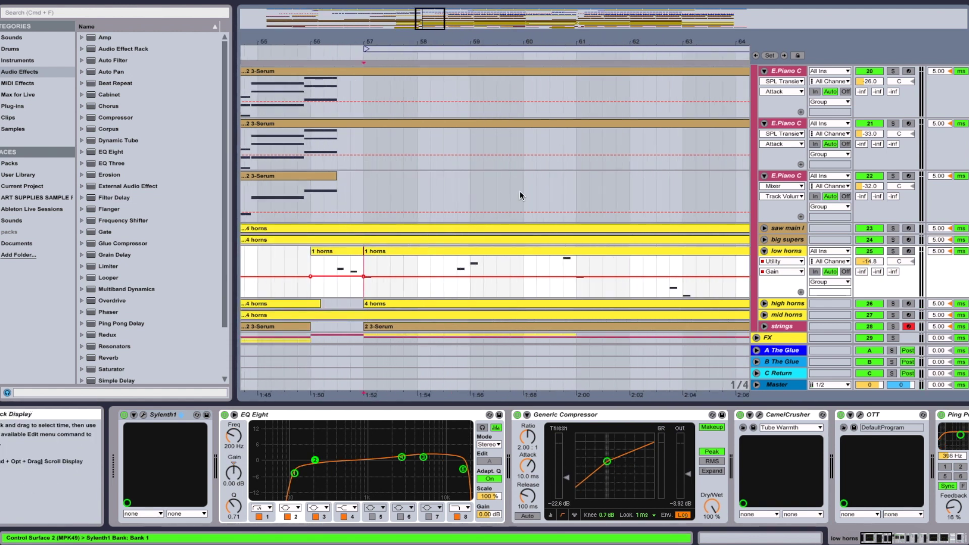
{"action": "left_click", "coordinate": [337, 265]}
{"action": "left_click", "coordinate": [893, 251]}
{"action": "key", "text": "space"}
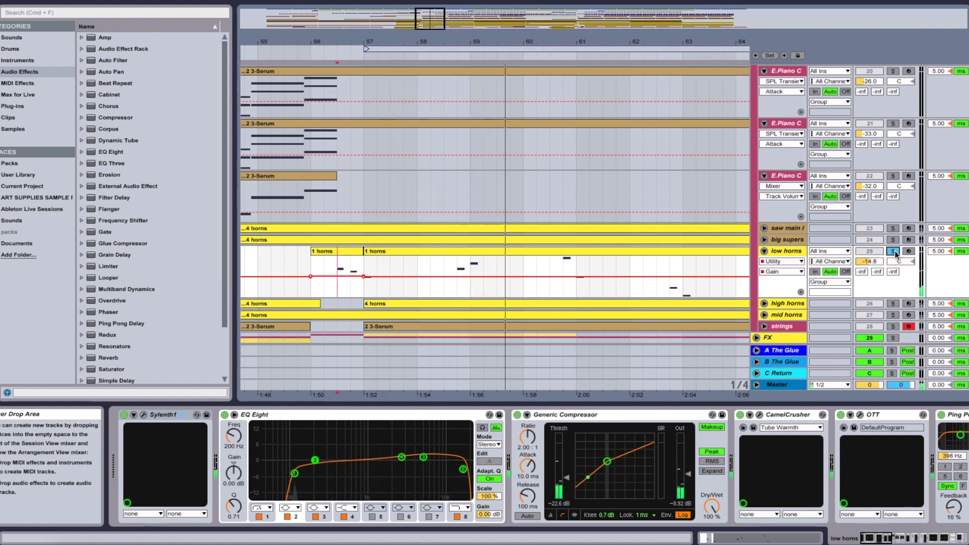
{"action": "left_click", "coordinate": [764, 251]}
Expand the high horns track, audition it soloed from bar 57, and turn off its solo before collapsing it.
{"action": "left_click", "coordinate": [764, 263]}
{"action": "left_click", "coordinate": [892, 263]}
{"action": "left_click", "coordinate": [362, 292]}
{"action": "key", "text": "space"}
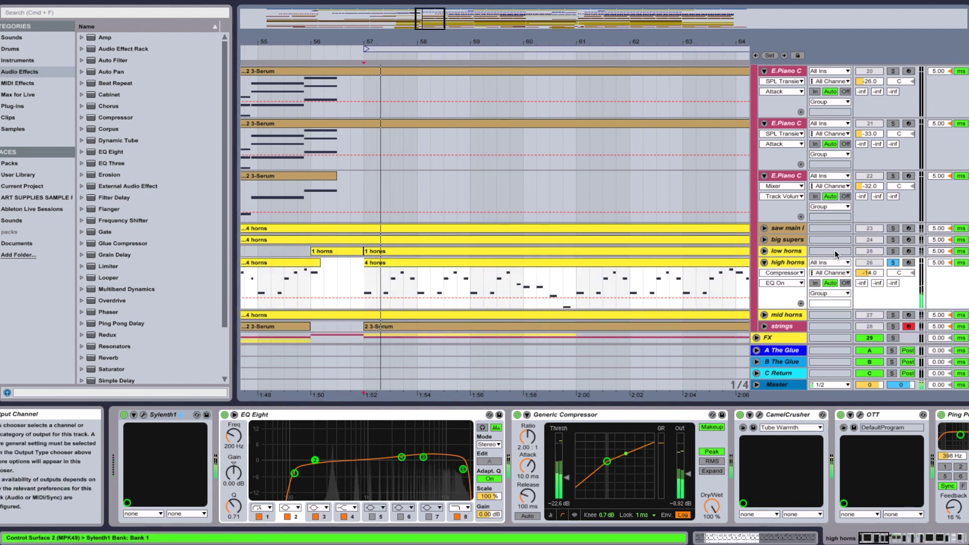
{"action": "left_click", "coordinate": [893, 263]}
{"action": "key", "text": "space"}
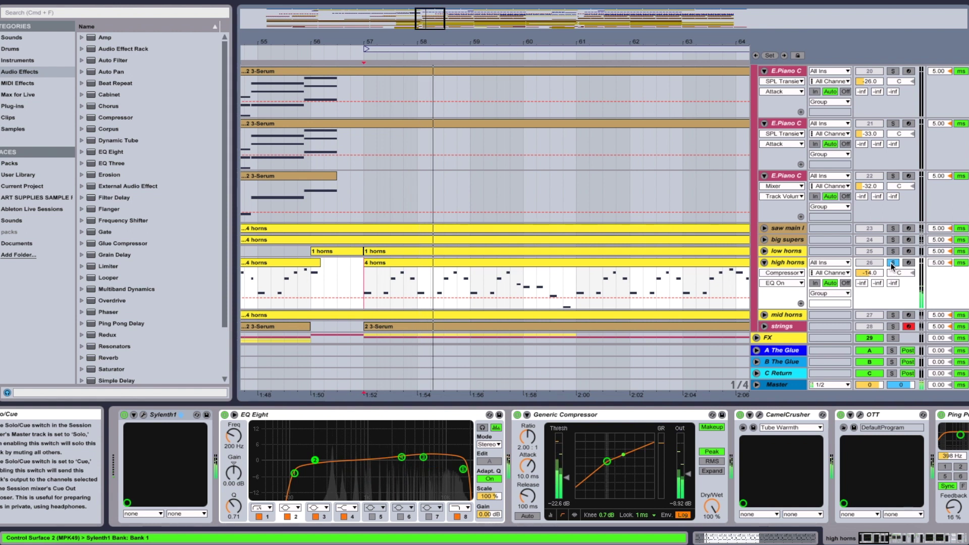
{"action": "left_click", "coordinate": [764, 262]}
Expand the mid horns track, audition it soloed from bar 57, and collapse it.
{"action": "left_click", "coordinate": [764, 273]}
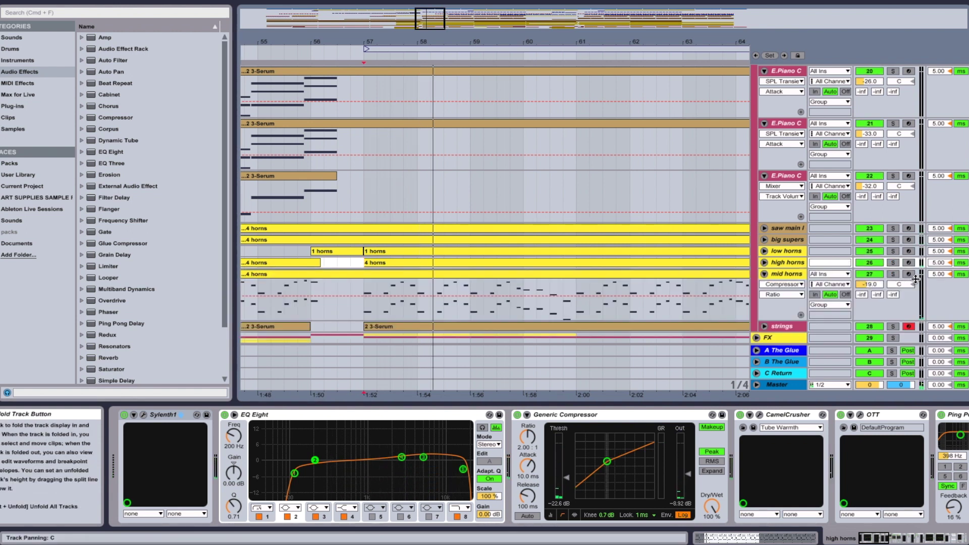
{"action": "left_click", "coordinate": [892, 274]}
{"action": "left_click", "coordinate": [367, 313]}
{"action": "key", "text": "space"}
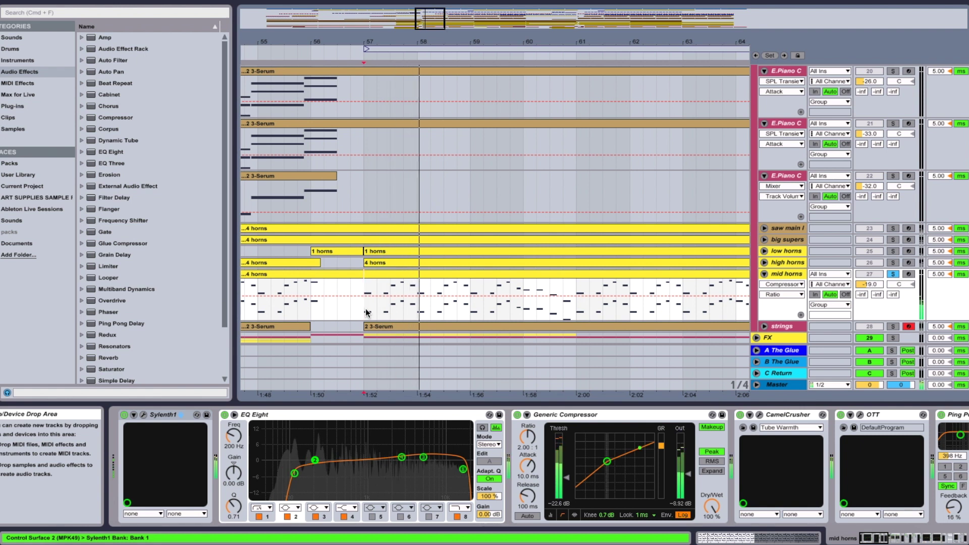
{"action": "left_click", "coordinate": [765, 274]}
Expand the strings track, audition it soloed from bar 57 with its devices shown, and turn off its solo.
{"action": "left_click", "coordinate": [764, 285]}
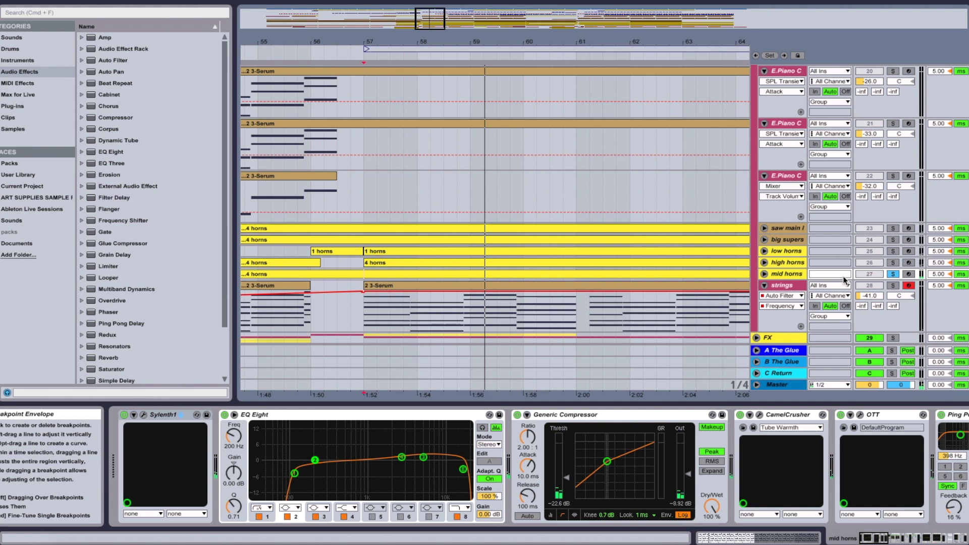
{"action": "left_click_drag", "start_coordinate": [535, 43], "coordinate": [536, 10]}
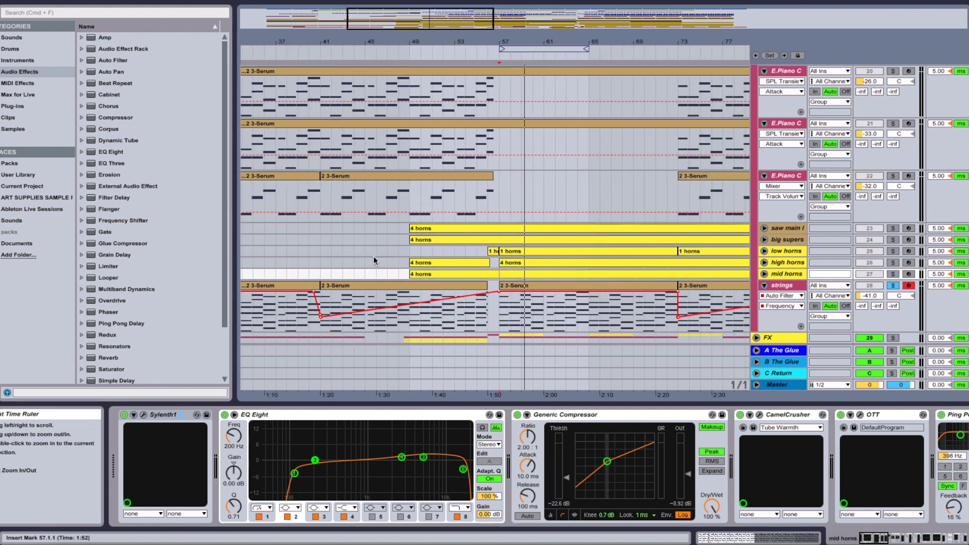
{"action": "left_click", "coordinate": [536, 287]}
{"action": "left_click", "coordinate": [892, 285]}
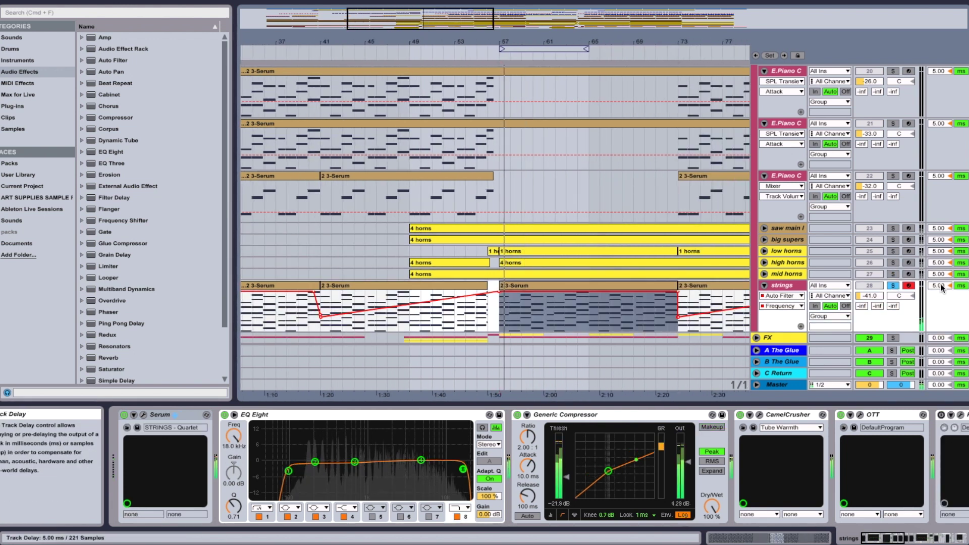
{"action": "left_click", "coordinate": [893, 286]}
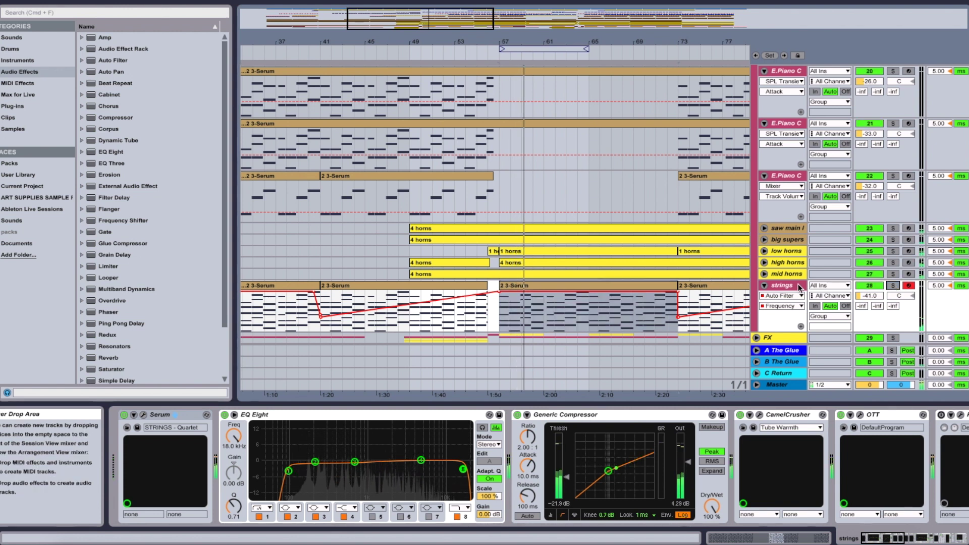
Collapse the strings track and the expanded E.Piano Chords tracks in the LEADS group.
{"action": "left_click", "coordinate": [764, 285]}
{"action": "left_click", "coordinate": [764, 176]}
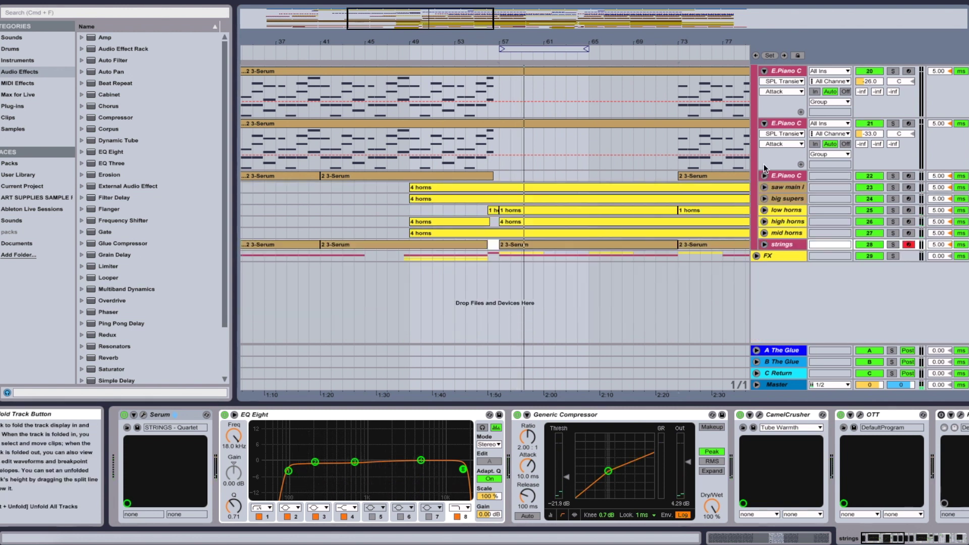
{"action": "left_click", "coordinate": [764, 124]}
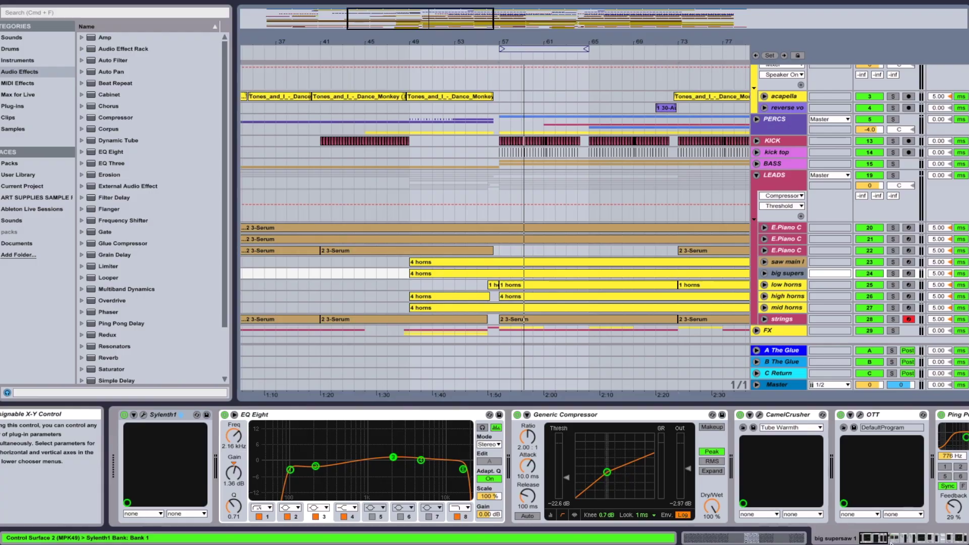
Examine the effect chains of the big supersaw and saw main lead tracks, from the compressors and reverbs through the final EQ and transient devices.
{"action": "scroll", "coordinate": [918, 535], "scroll_direction": "right", "scroll_amount": 10}
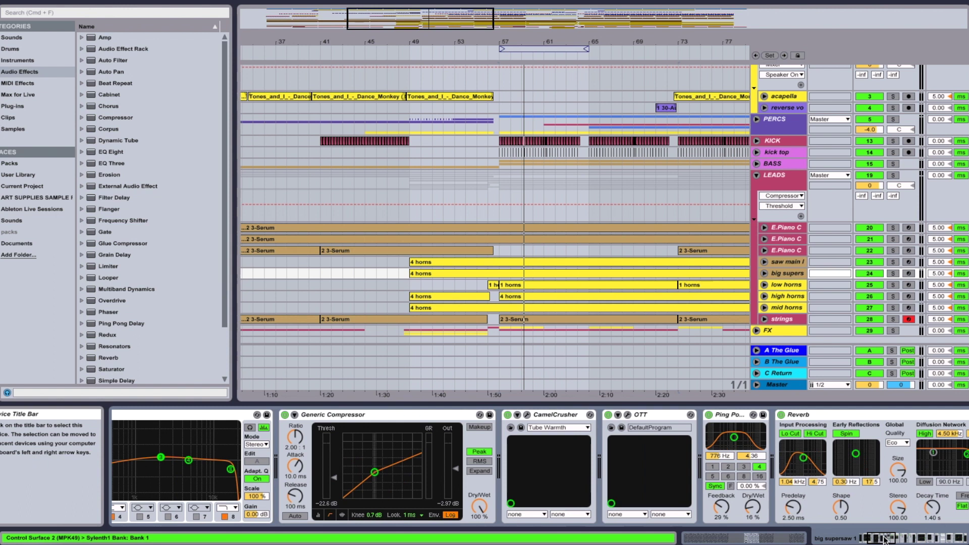
{"action": "left_click_drag", "start_coordinate": [917, 535], "coordinate": [959, 529]}
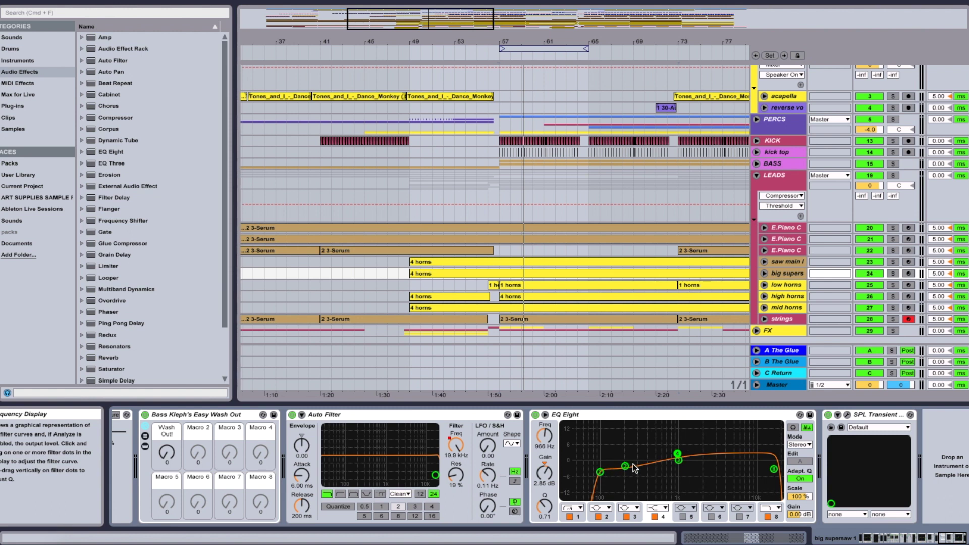
{"action": "left_click", "coordinate": [785, 261]}
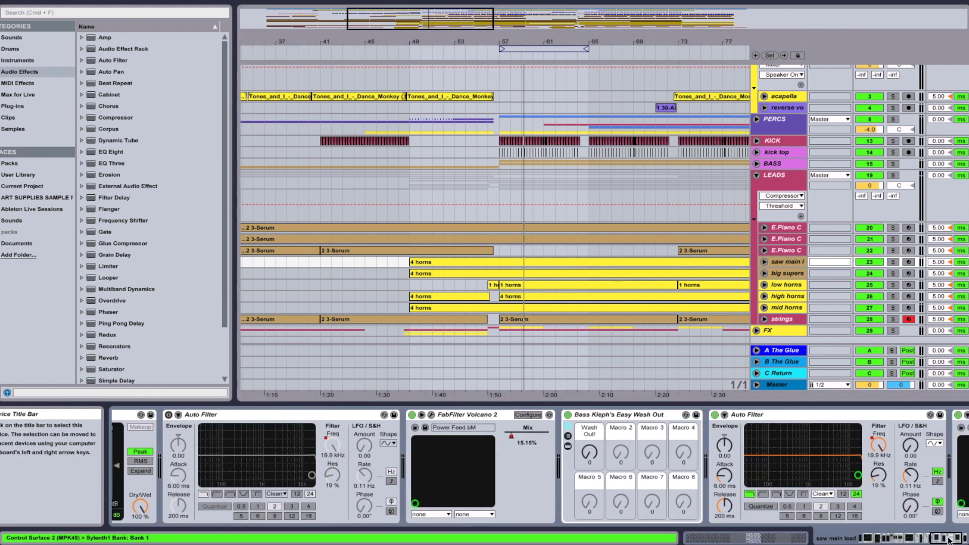
{"action": "left_click_drag", "start_coordinate": [960, 538], "coordinate": [910, 538]}
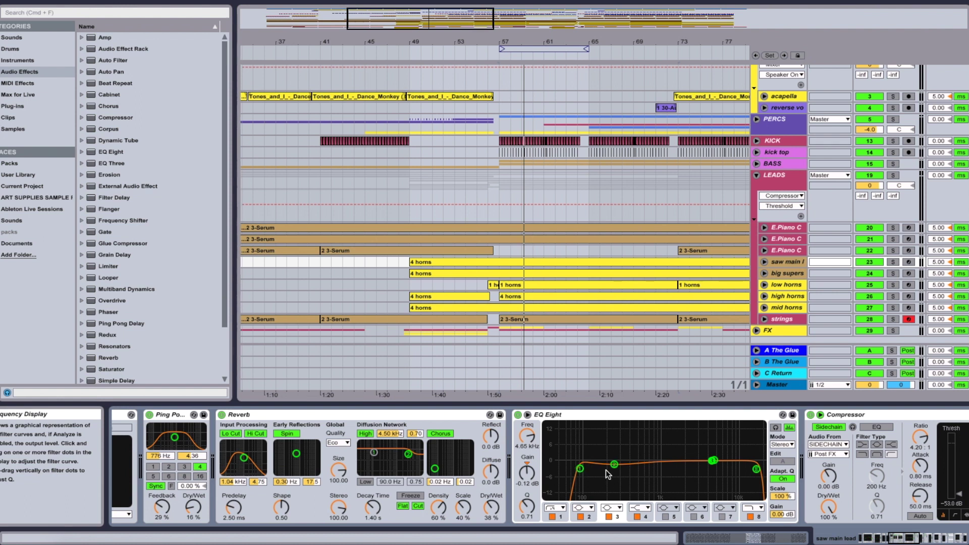
{"action": "left_click_drag", "start_coordinate": [903, 538], "coordinate": [955, 540]}
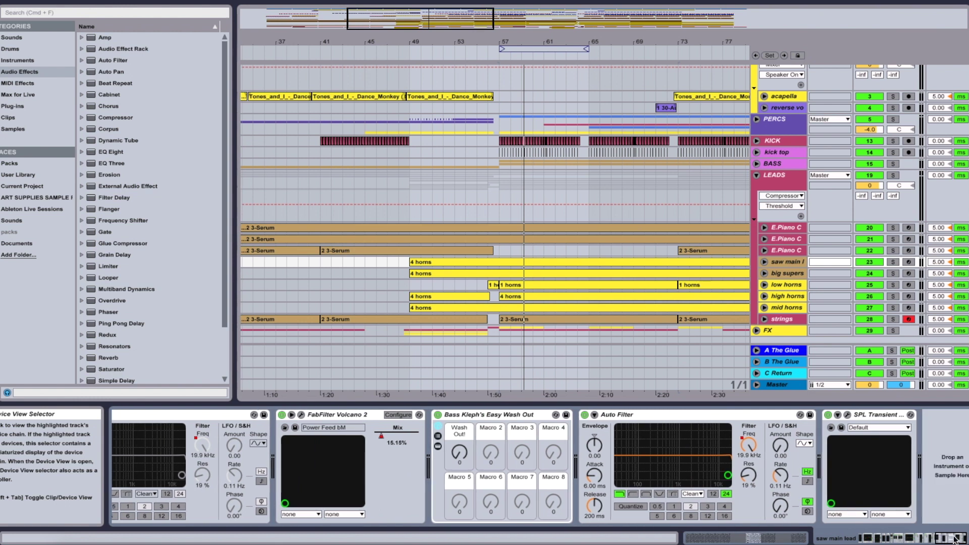